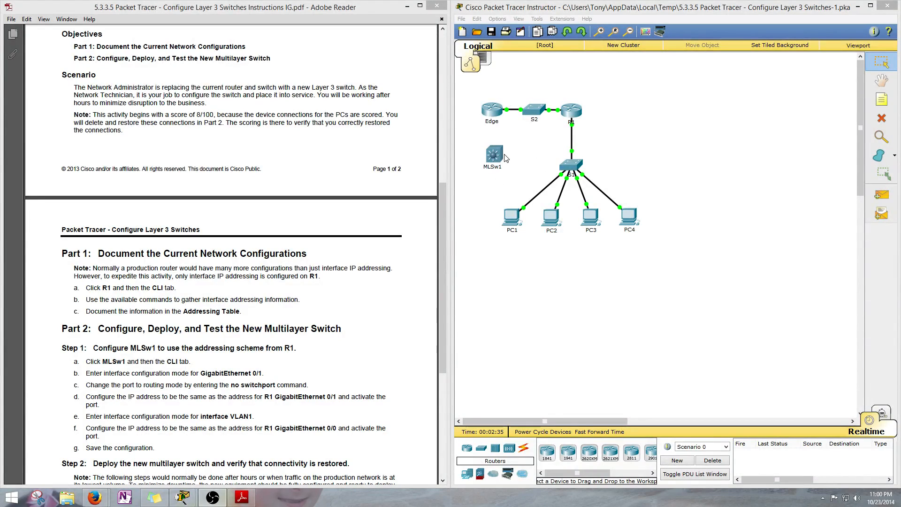
click(493, 162)
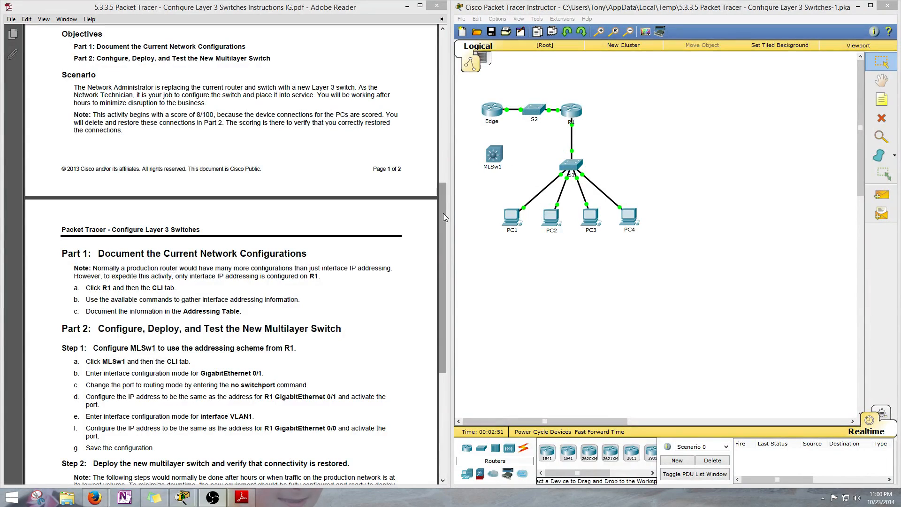
drag(443, 213, 444, 218)
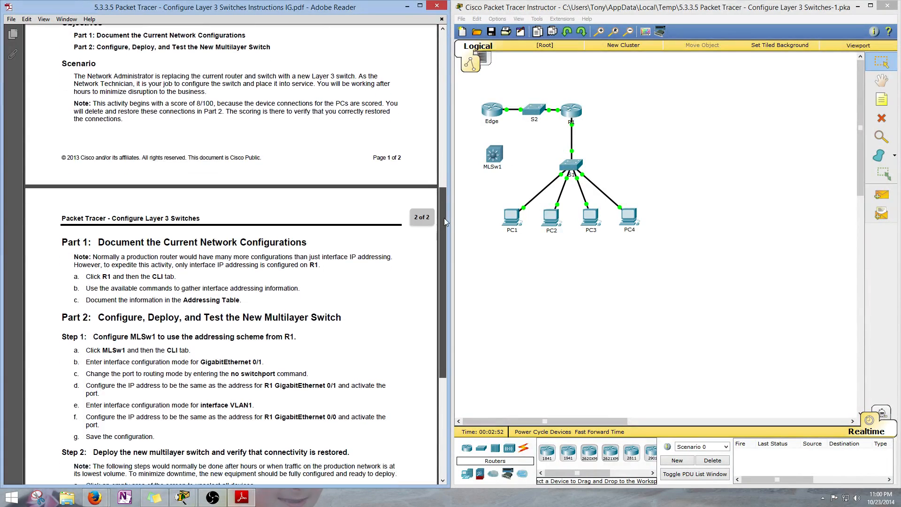
click(549, 127)
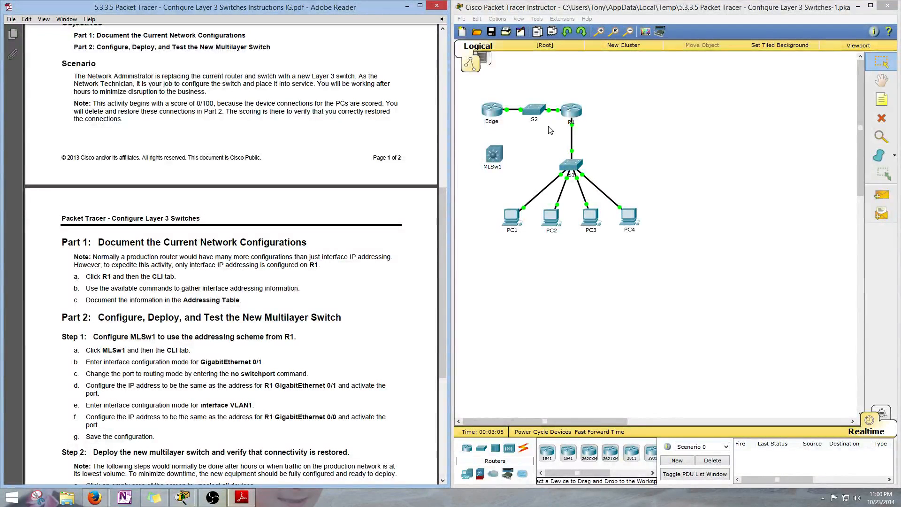
Open the command-line interface of router R1 and enter privileged EXEC mode with en.
click(578, 110)
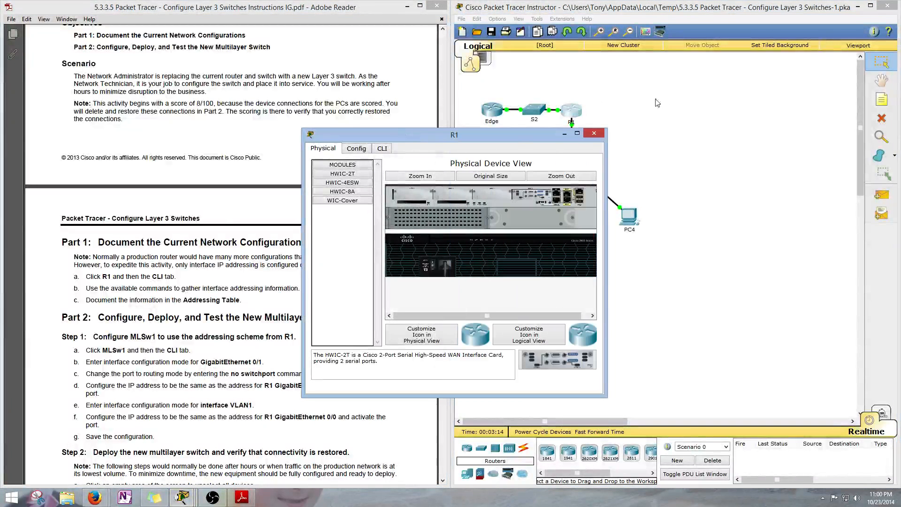
click(382, 149)
key(Return)
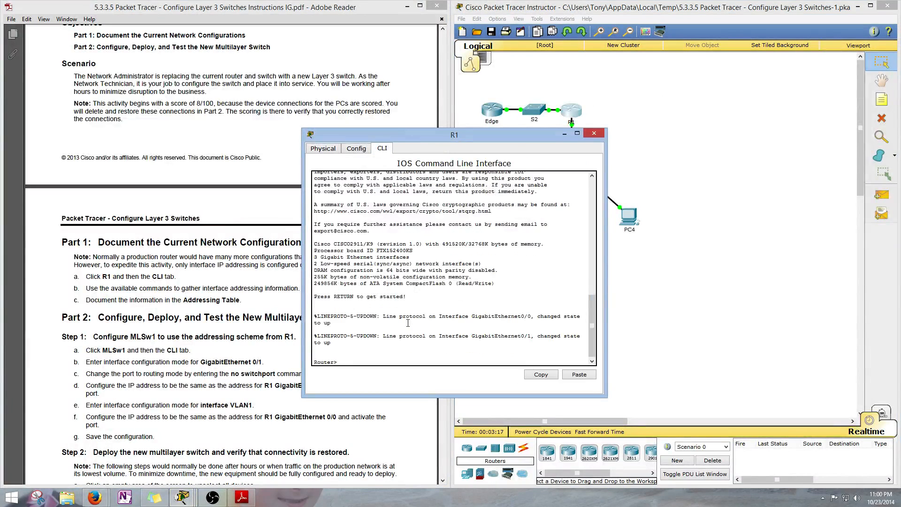
text(e)
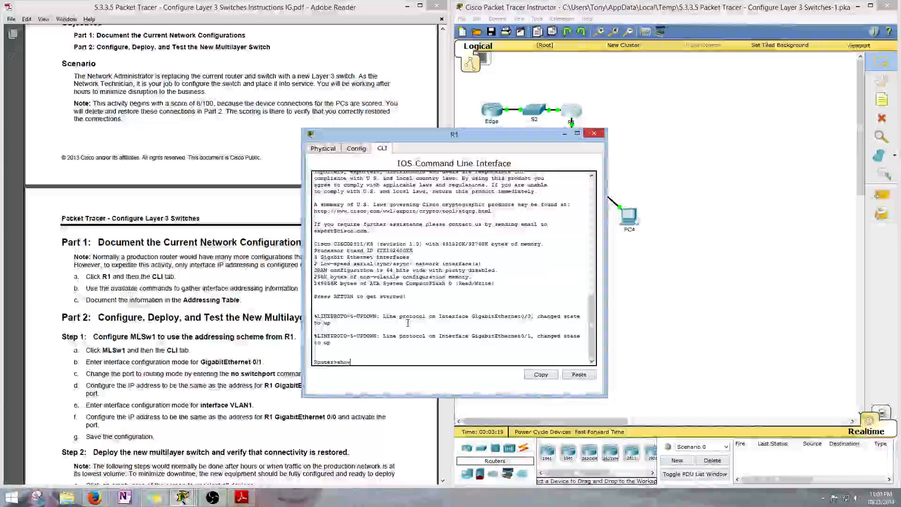
text(n)
key(Return)
Display R1's routing table with the show ip route command.
text(s)
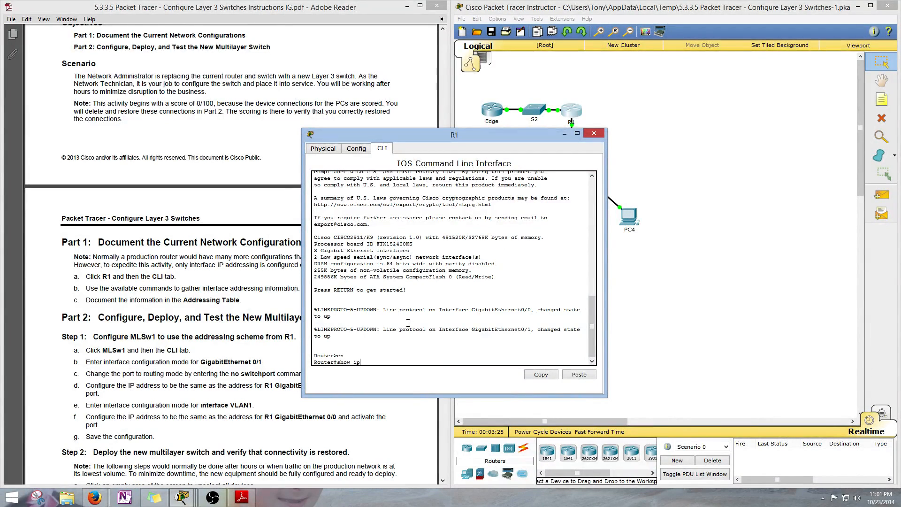
text(how ip route)
key(Return)
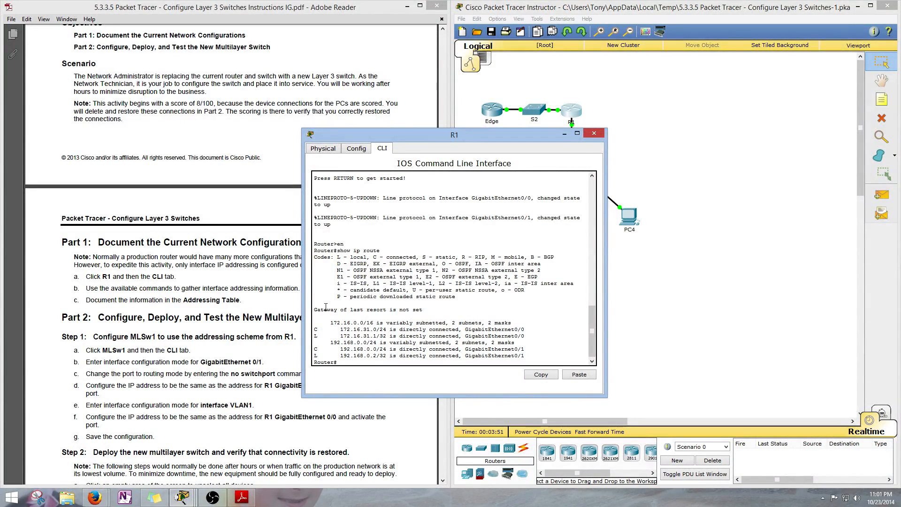
List the IP details of R1's interfaces with the show ip interface command.
text(i)
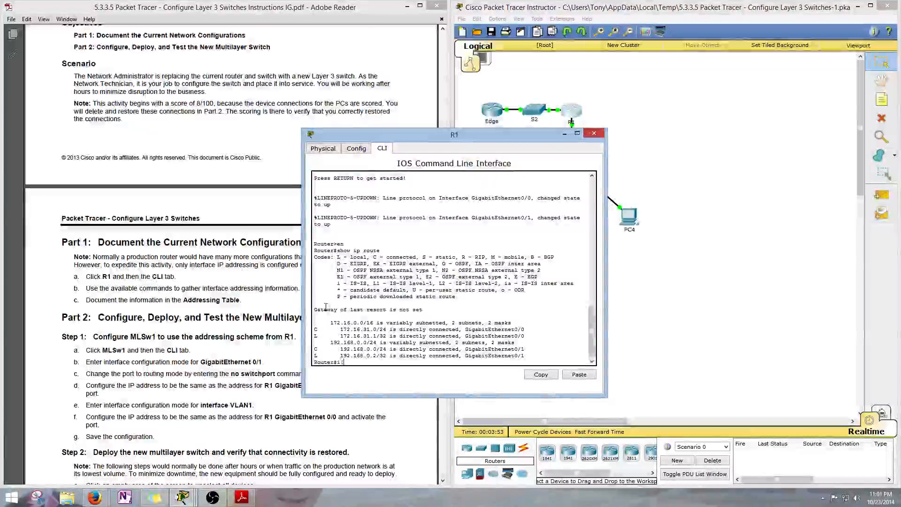
text(p)
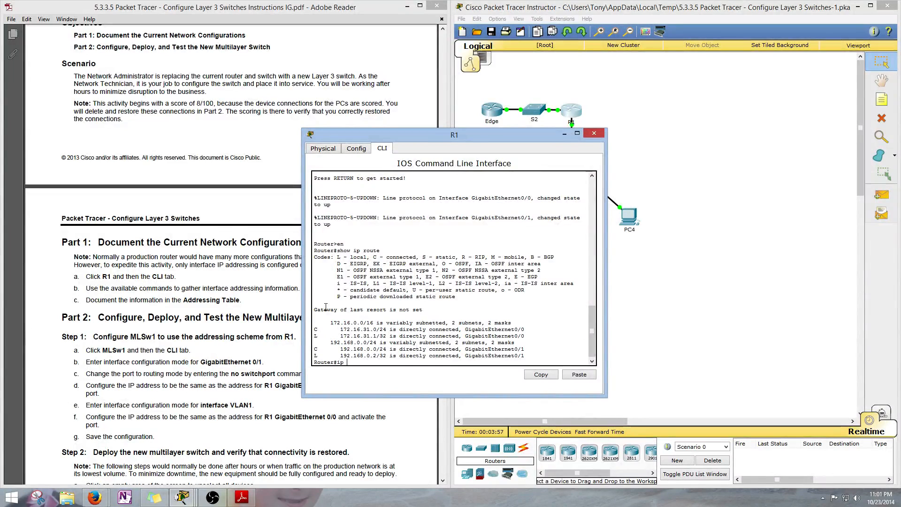
text( i)
key(BackSpace)
key(BackSpace)
text(s)
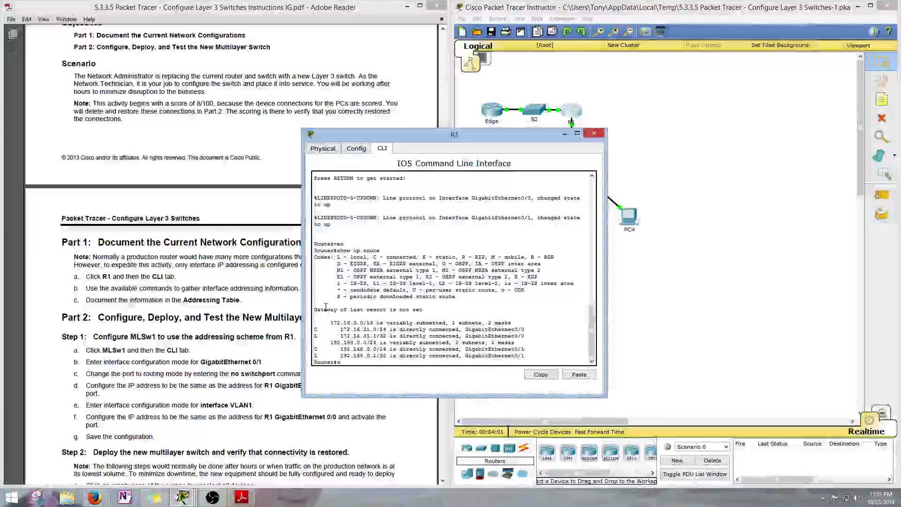
text(how)
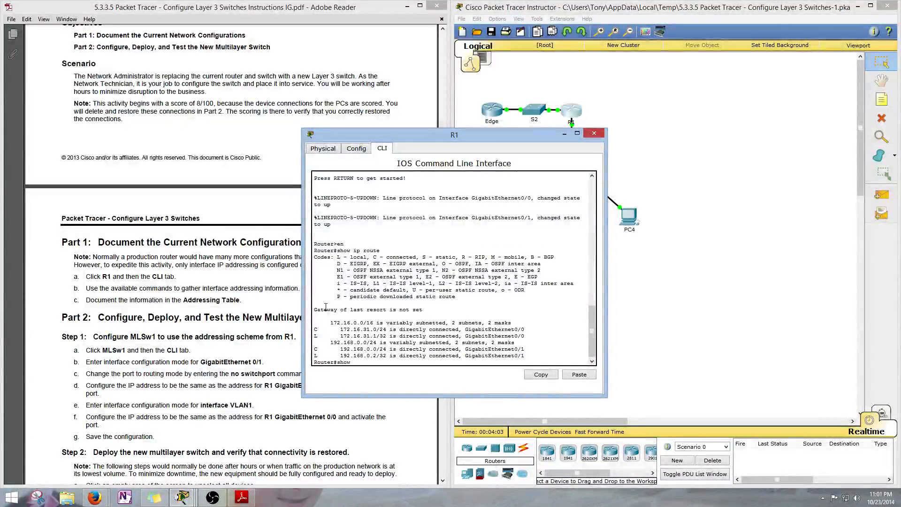
text( ip in)
key(Tab)
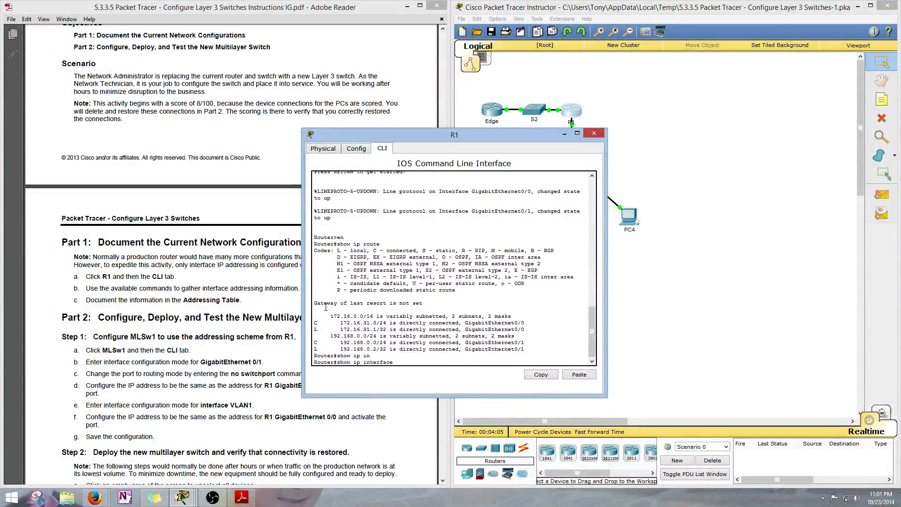
key(Return)
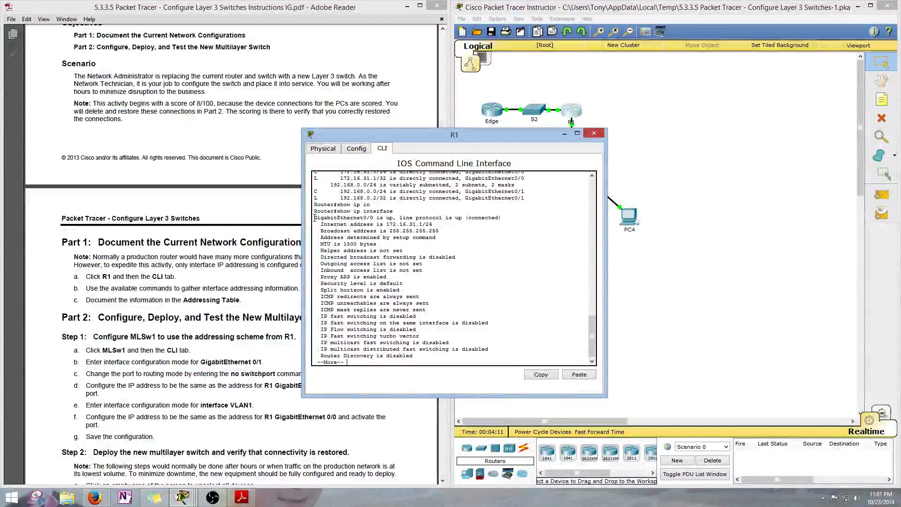
Check R1's GigabitEthernet0/0 status and IP address against the Addressing Table in the PDF instructions.
drag(314, 218, 441, 226)
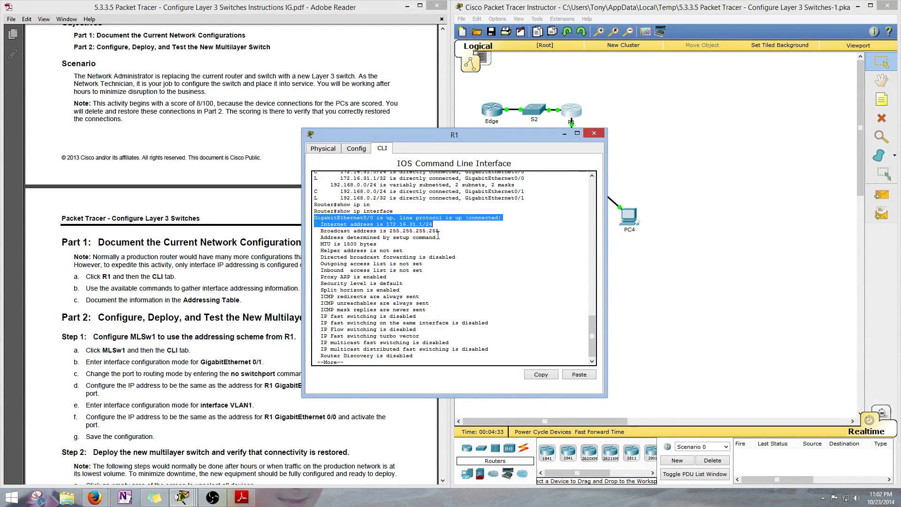
click(450, 226)
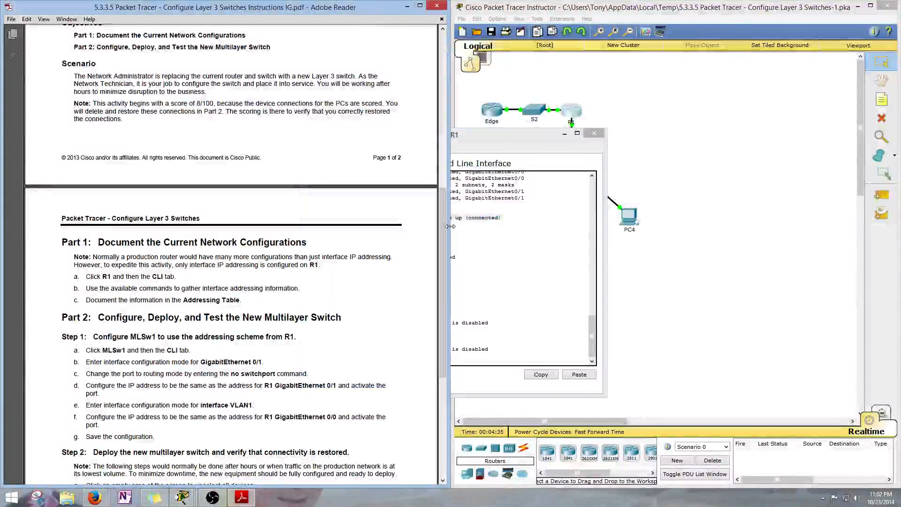
drag(444, 226, 442, 168)
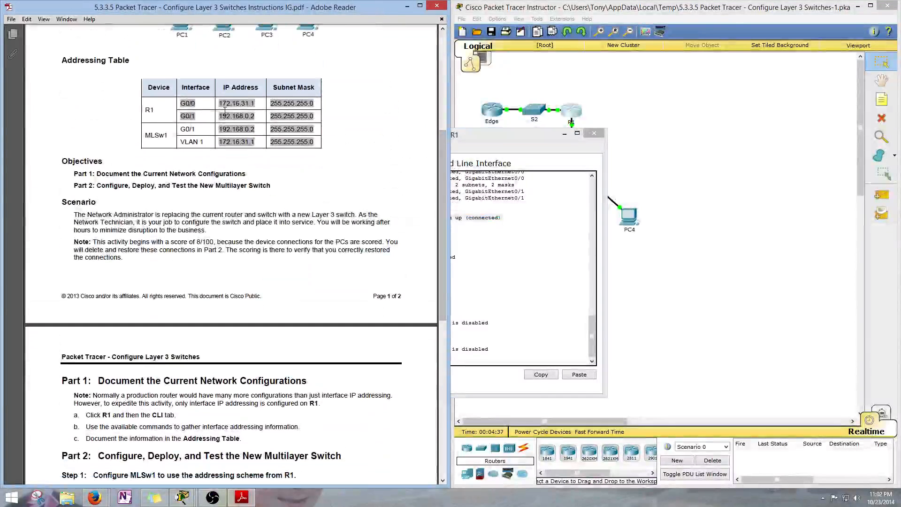
drag(513, 139, 635, 140)
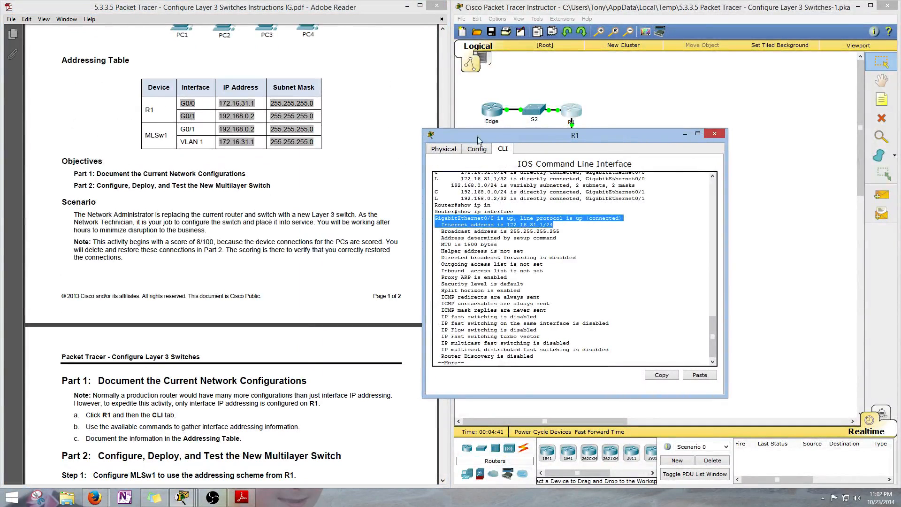
drag(480, 136, 235, 125)
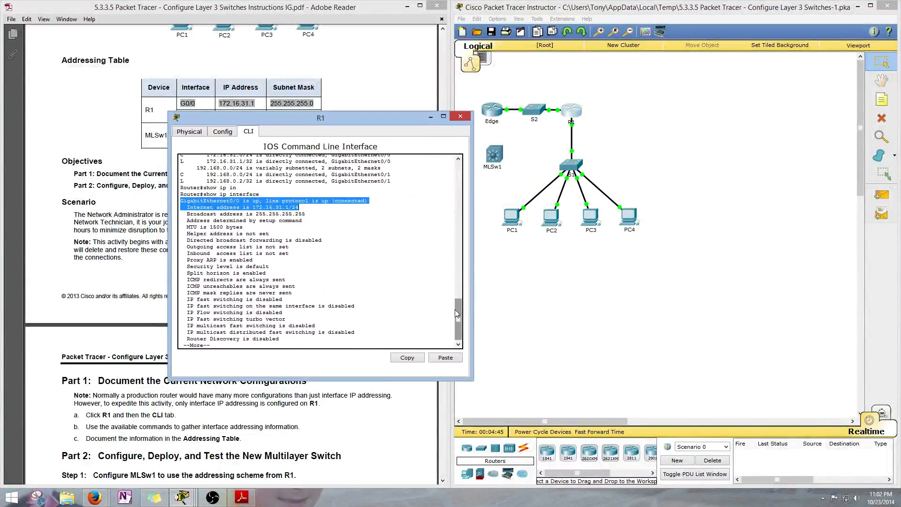
Page through the interface output to GigabitEthernet0/1 and check its IP address against the Addressing Table.
click(375, 314)
key(space)
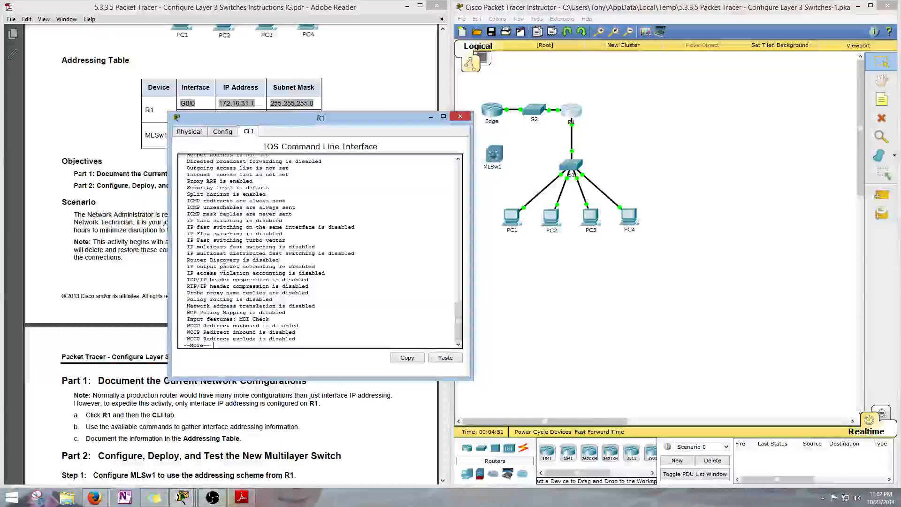
key(space)
drag(181, 201, 260, 202)
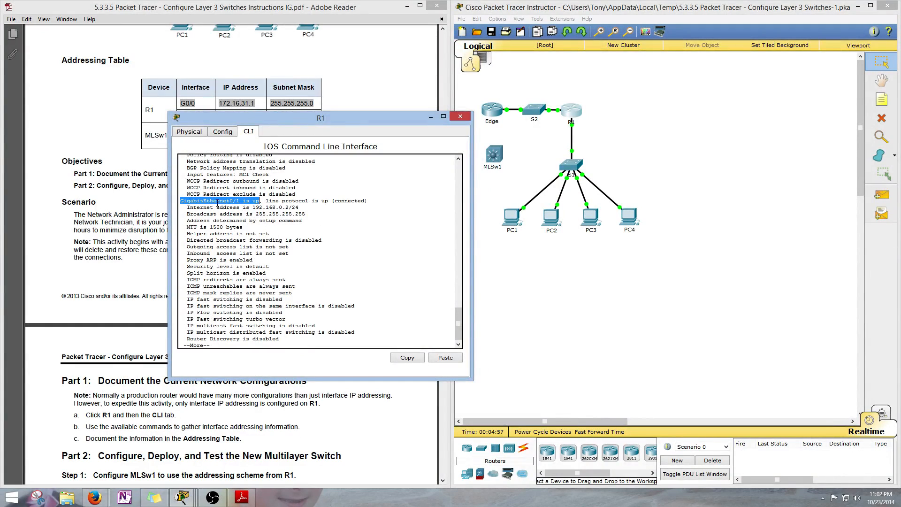
click(181, 203)
drag(181, 203, 316, 210)
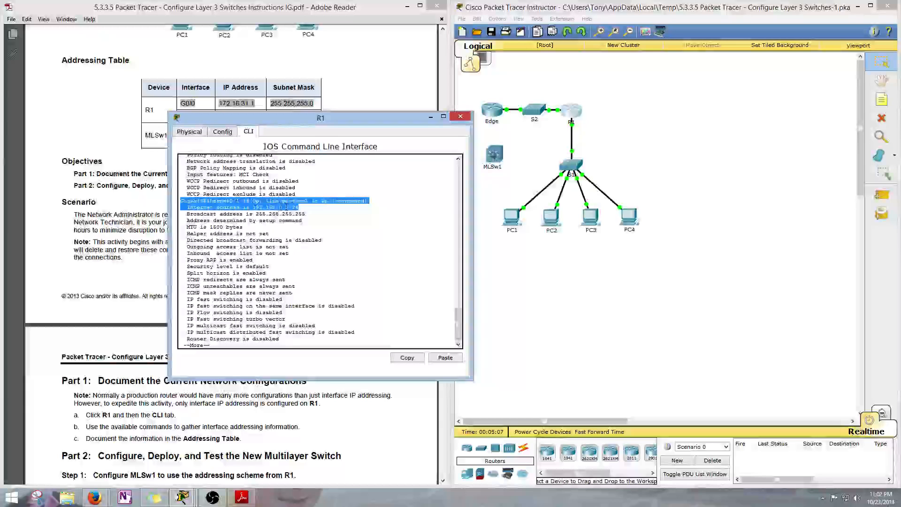
drag(318, 123, 303, 134)
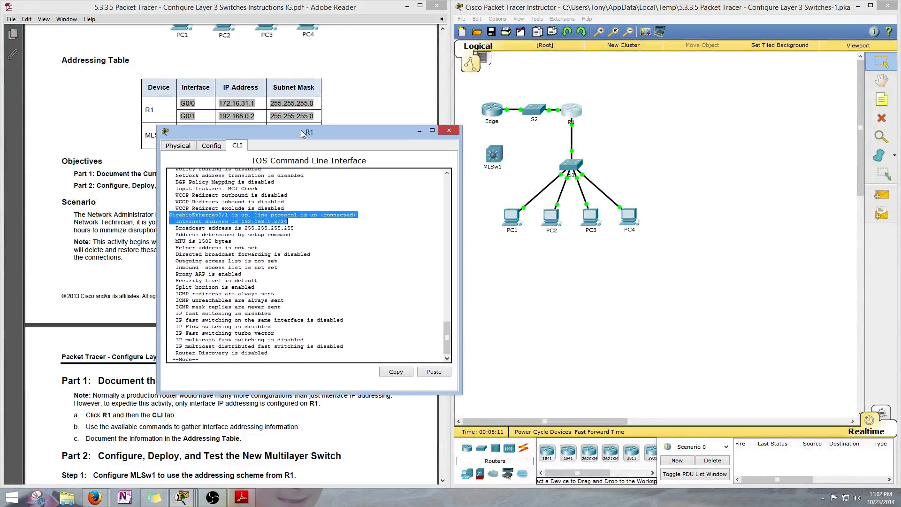
click(223, 217)
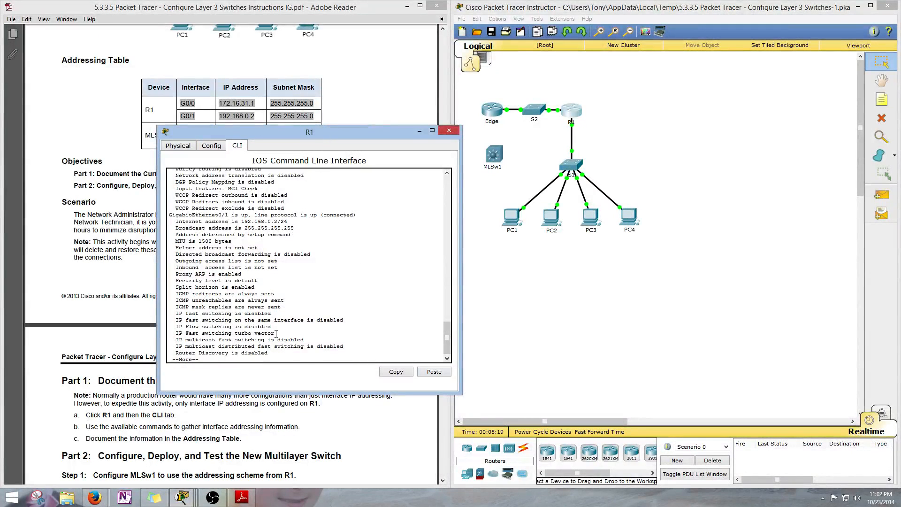
Page through the rest of the interface output, exit R1's console session and close its device window.
key(space)
key(space)
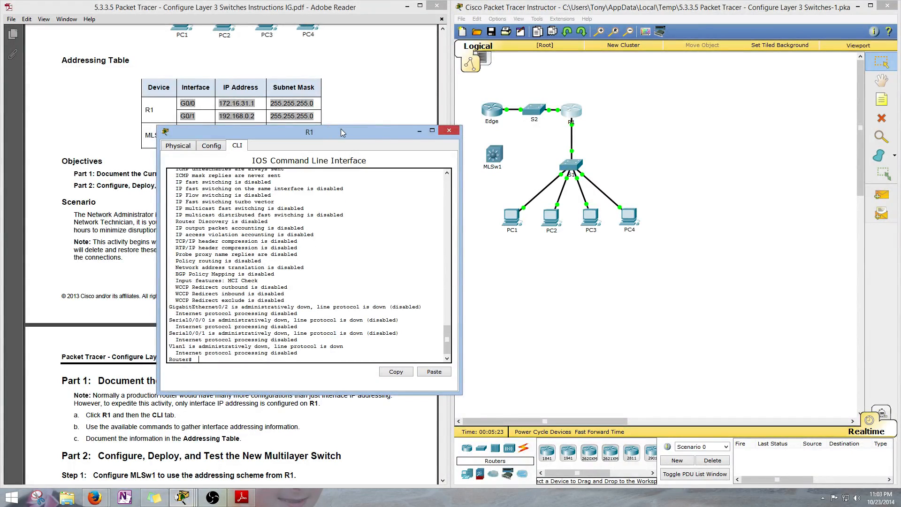
text(e)
text(xit)
key(Return)
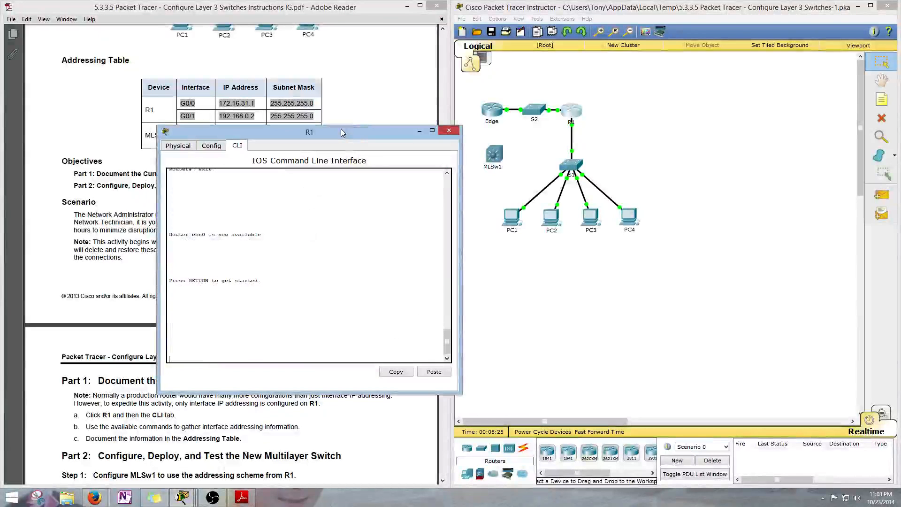
click(449, 131)
Compare the R1 G0/0 and G0/1 IP addresses with the MLSw1 entries in the PDF's Addressing Table.
scroll(438, 199, down, 3)
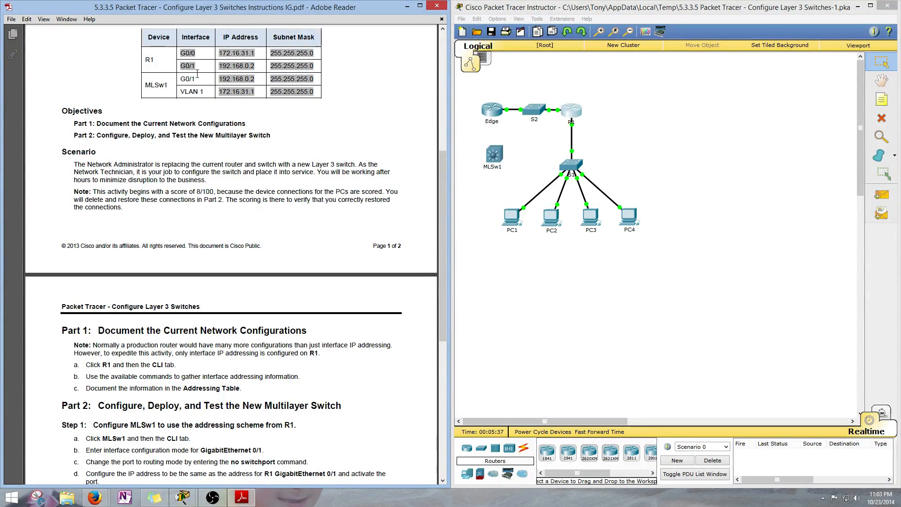
drag(218, 65, 269, 60)
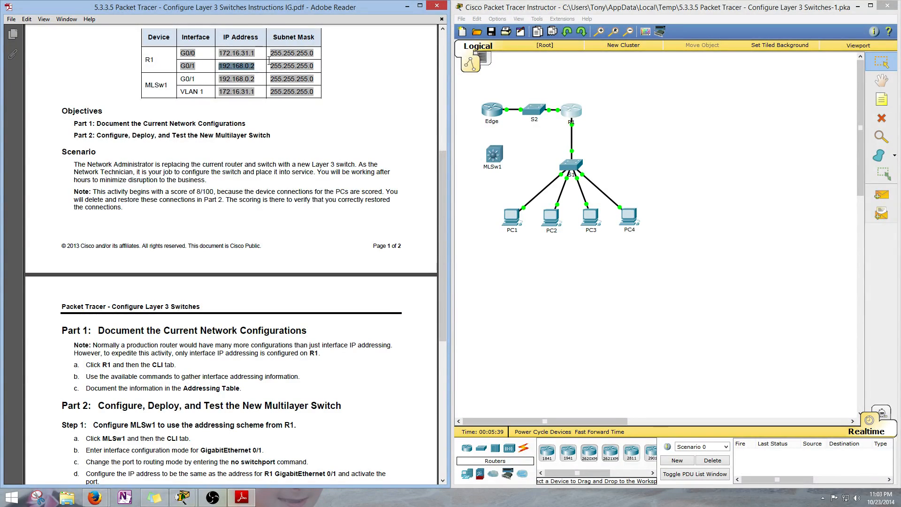
drag(181, 66, 231, 80)
click(217, 77)
drag(222, 66, 244, 66)
click(245, 79)
drag(218, 52, 255, 53)
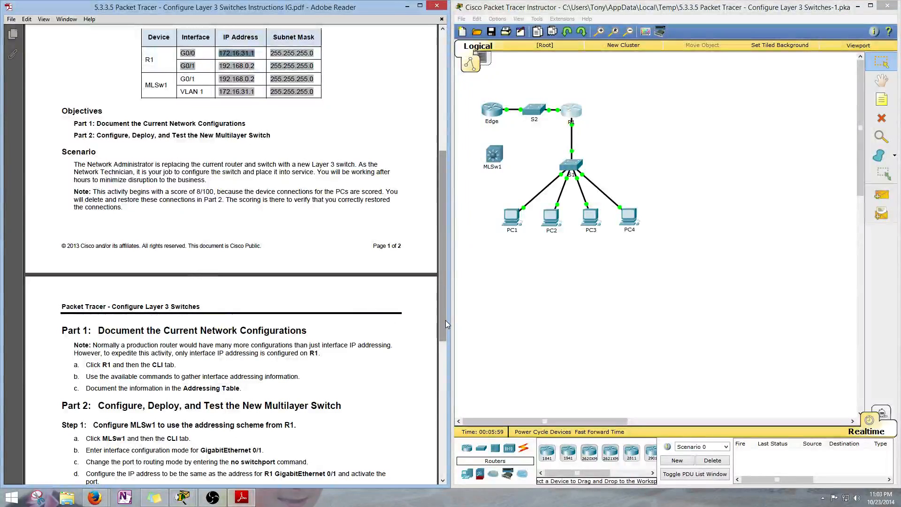
Read the MLSw1 configuration steps in Part 2 and review the G0/1 rows of the Addressing Table.
drag(446, 320, 448, 376)
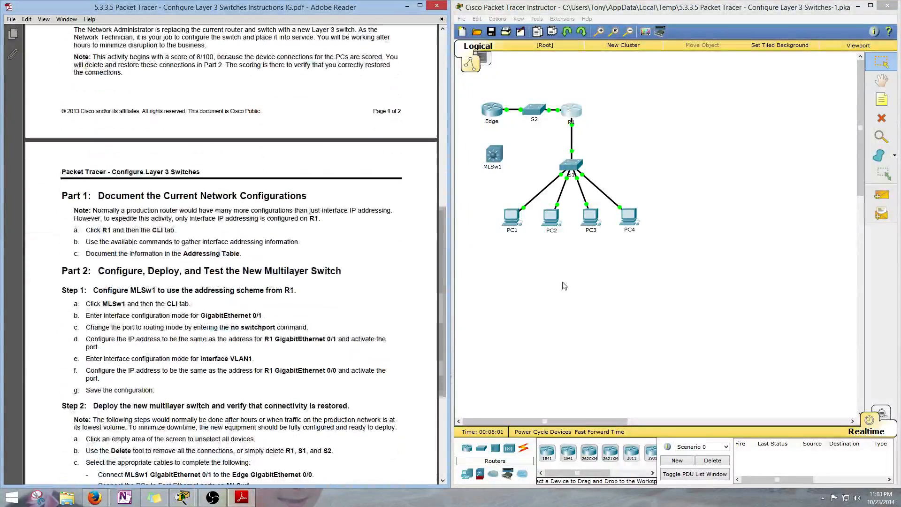
click(546, 280)
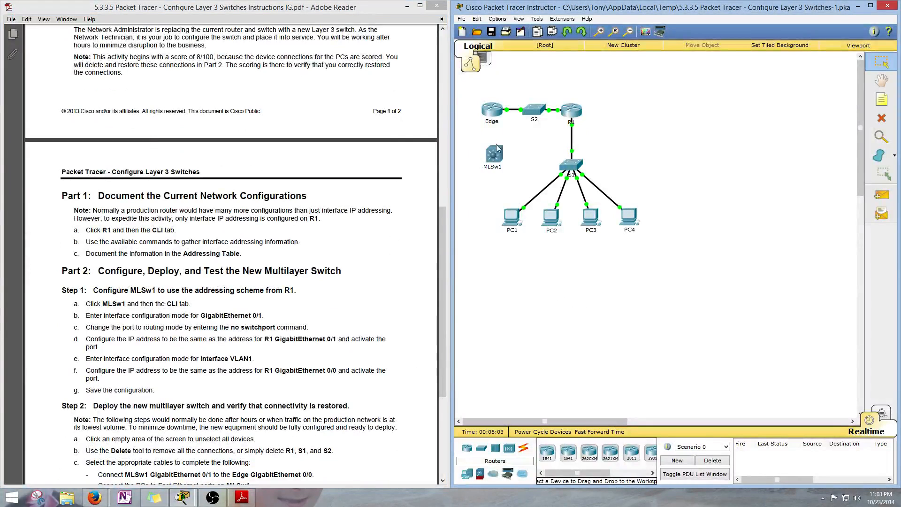
drag(442, 224, 442, 148)
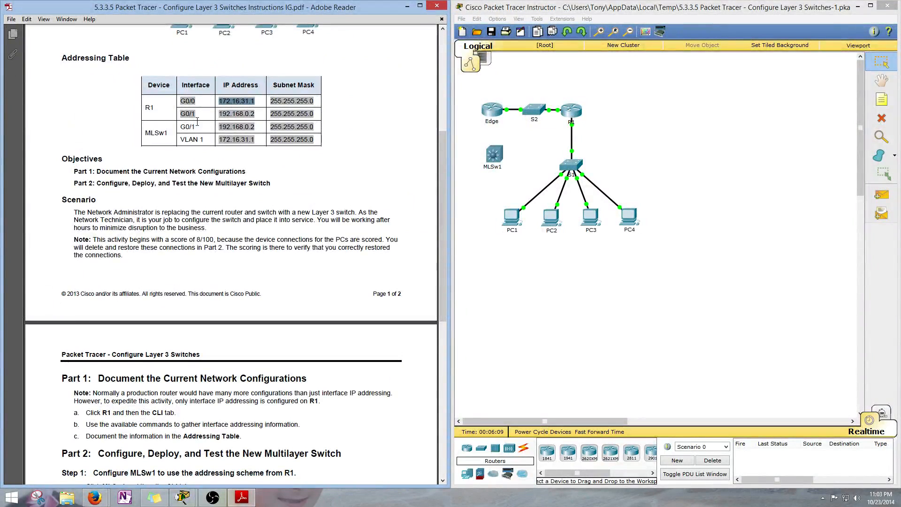
drag(180, 117, 194, 132)
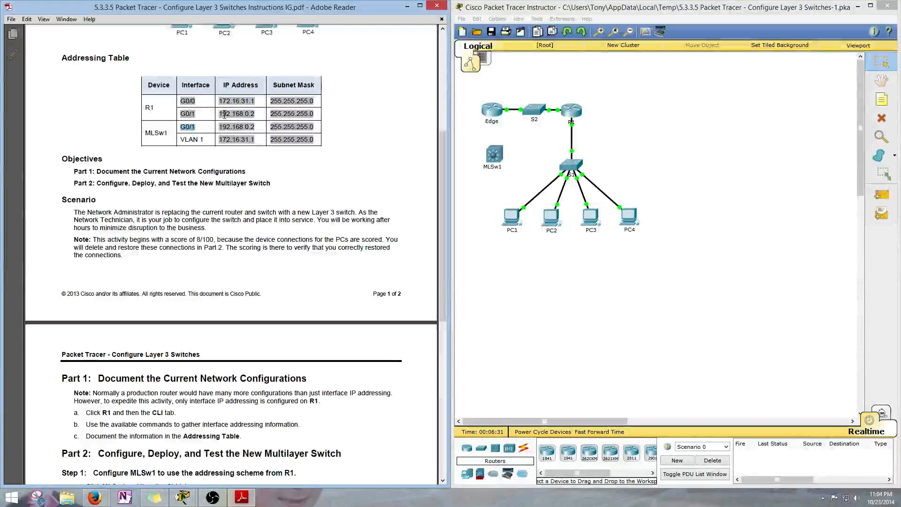
drag(218, 113, 262, 118)
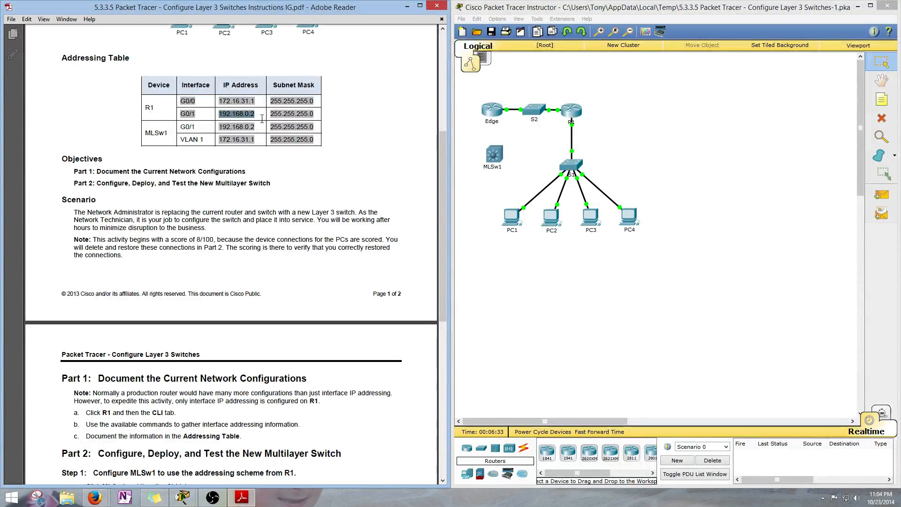
drag(188, 115, 251, 111)
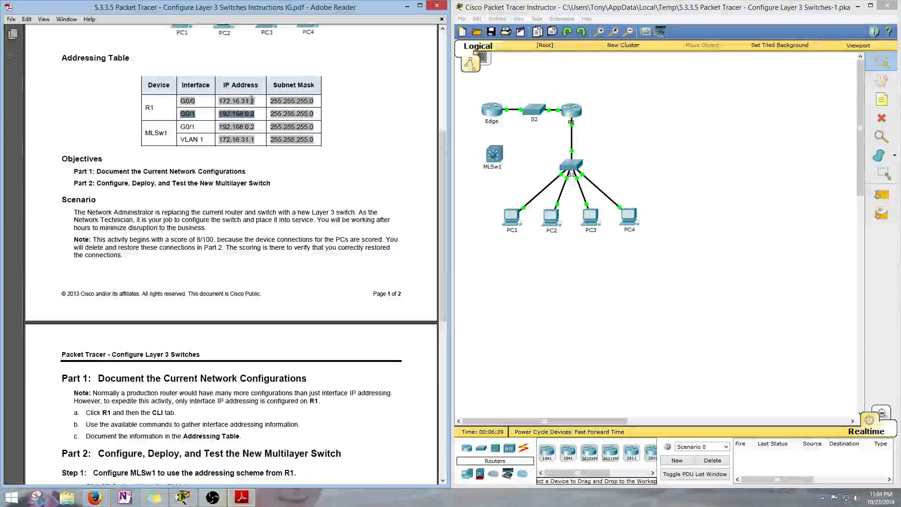
Compare R1's G0/0 and G0/1 addresses with MLSw1's VLAN 1 and G0/1 rows in the Addressing Table.
drag(222, 103, 271, 100)
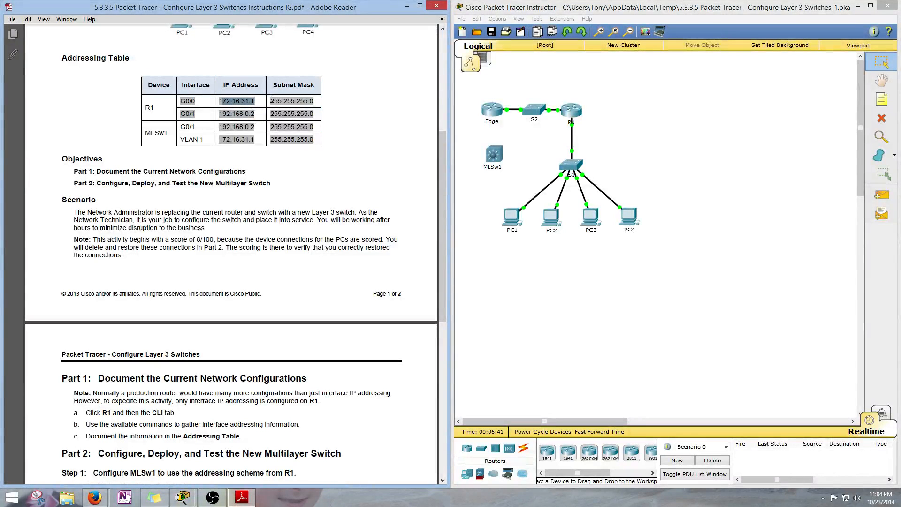
click(234, 134)
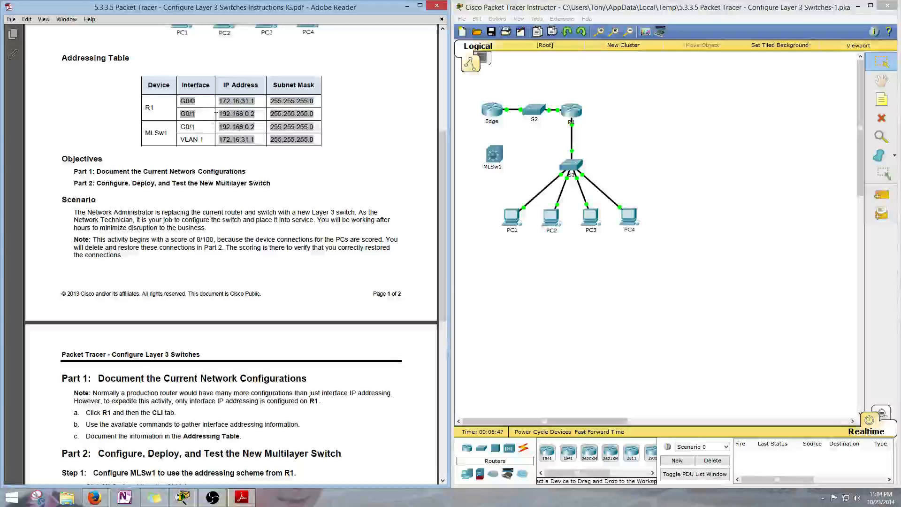
drag(181, 115, 265, 114)
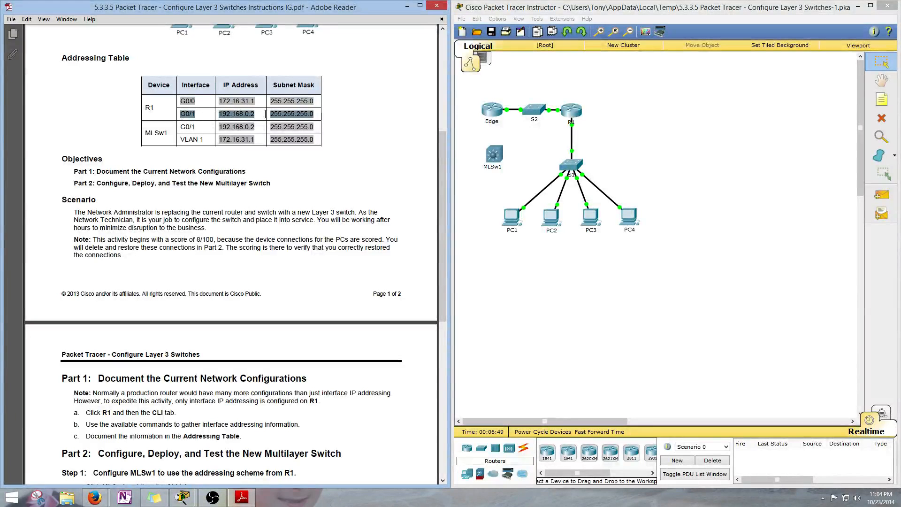
drag(196, 131, 254, 128)
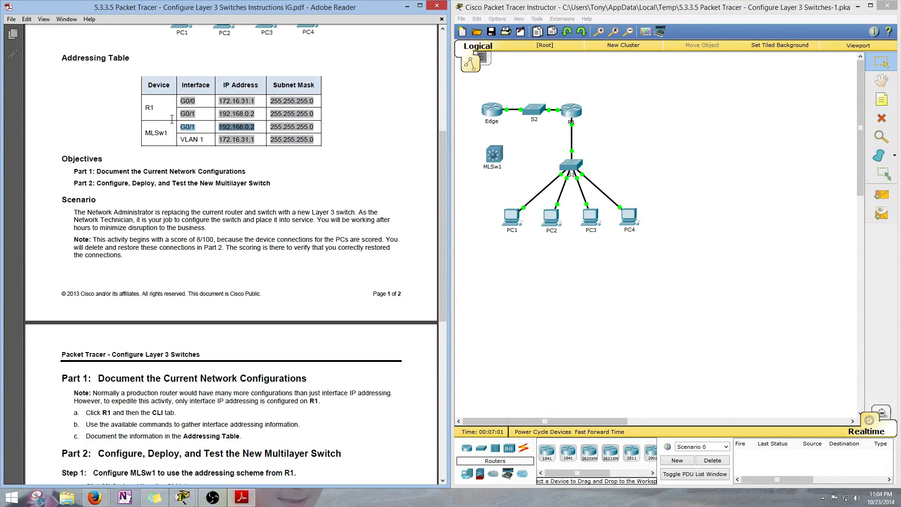
drag(178, 115, 309, 129)
drag(183, 132, 259, 140)
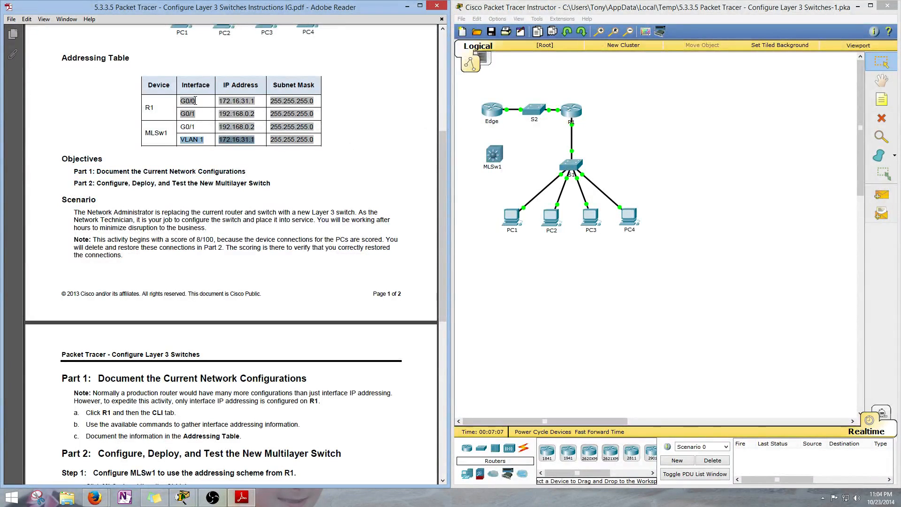
drag(221, 140, 314, 140)
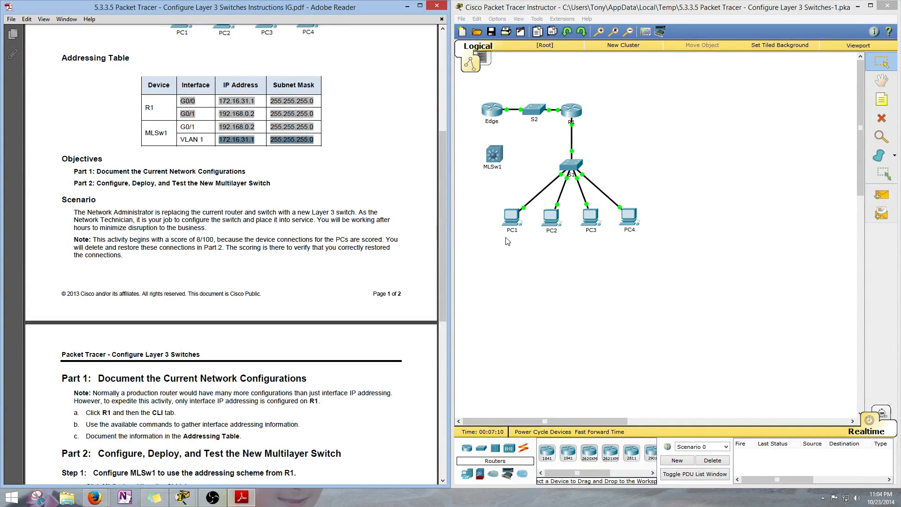
Open MLSw1's command line, start a console session and enter privileged EXEC mode.
click(494, 155)
drag(481, 136, 680, 136)
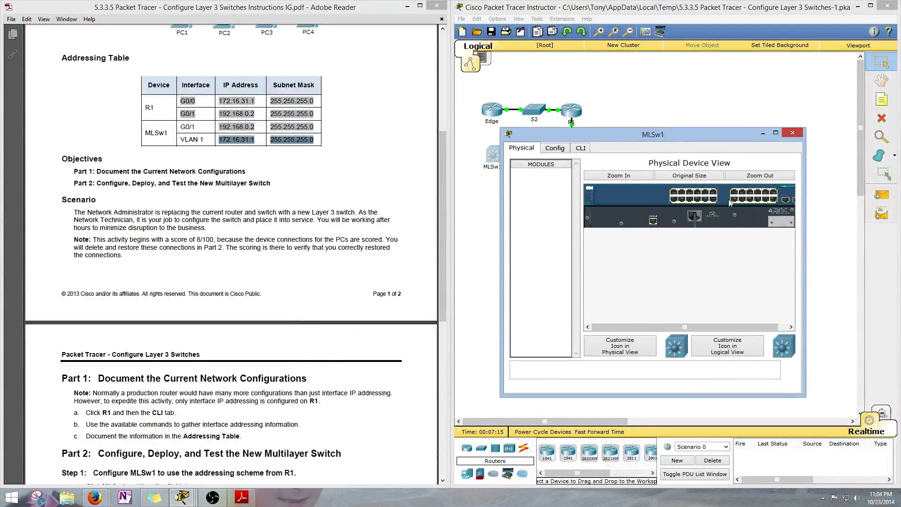
click(581, 148)
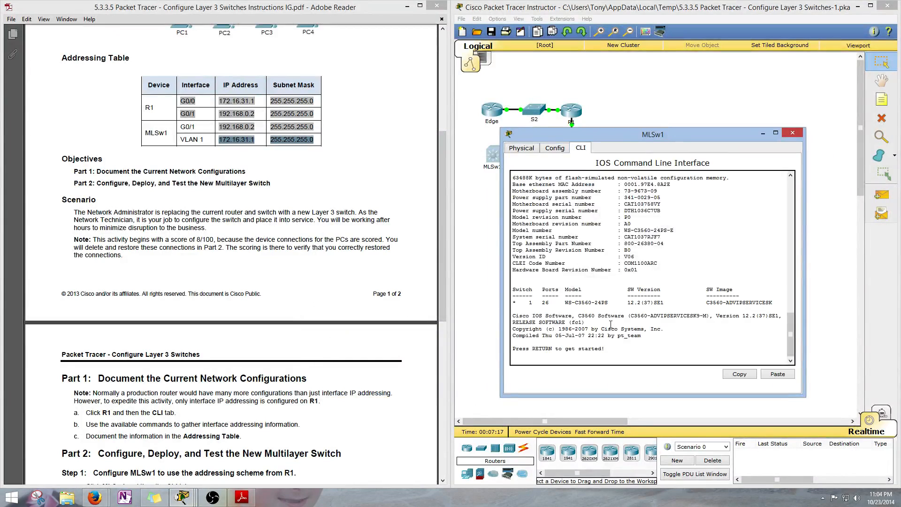
key(Return)
text(en)
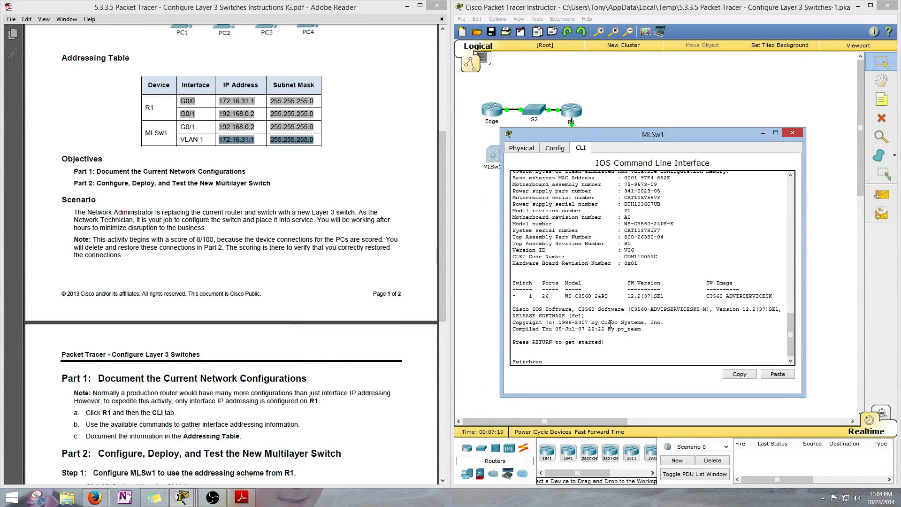
key(Return)
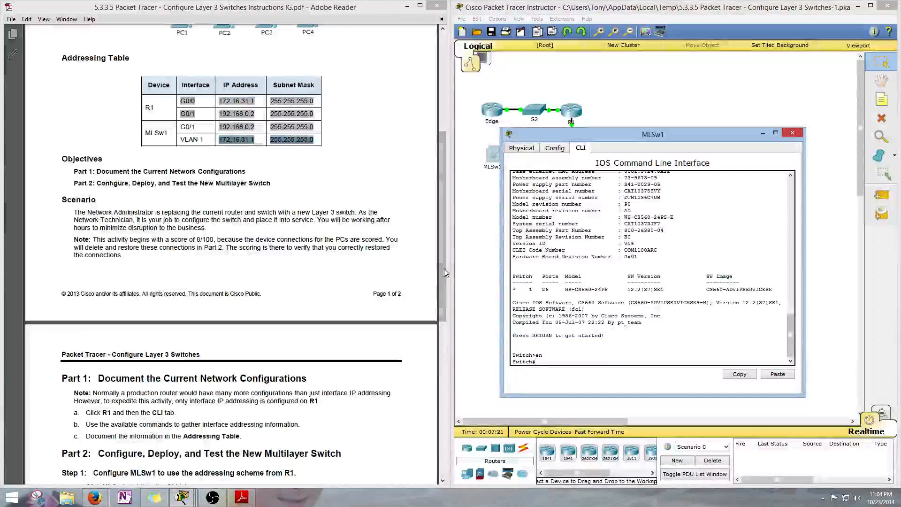
Consult the Part 2 Step 1 instructions and enter global configuration mode on MLSw1 with configure terminal.
drag(443, 270, 443, 379)
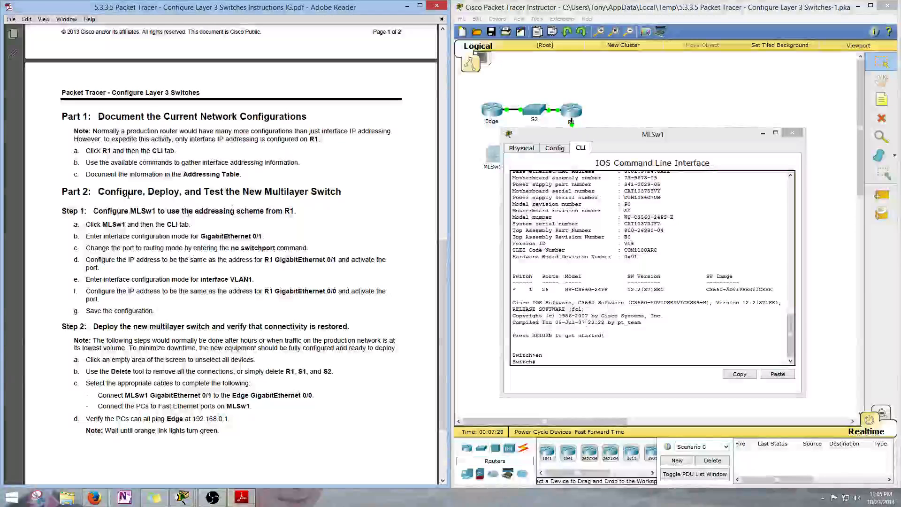
click(563, 360)
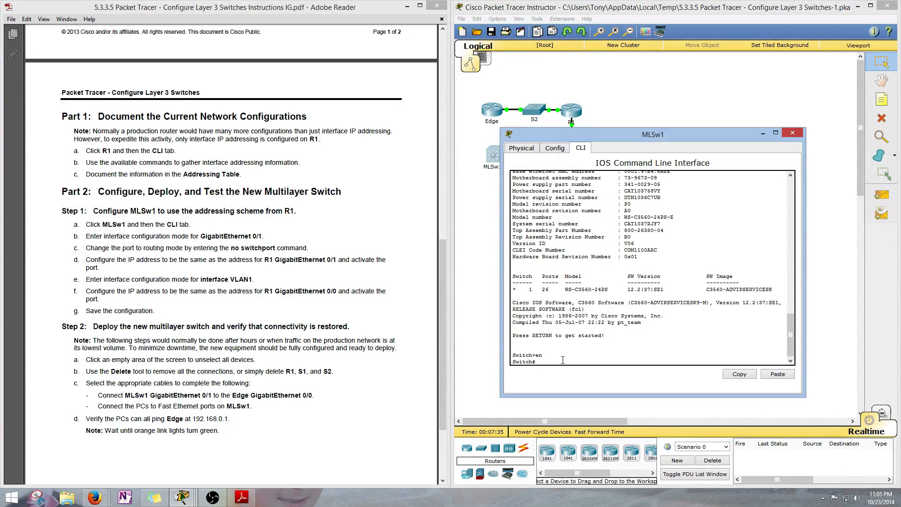
text(con)
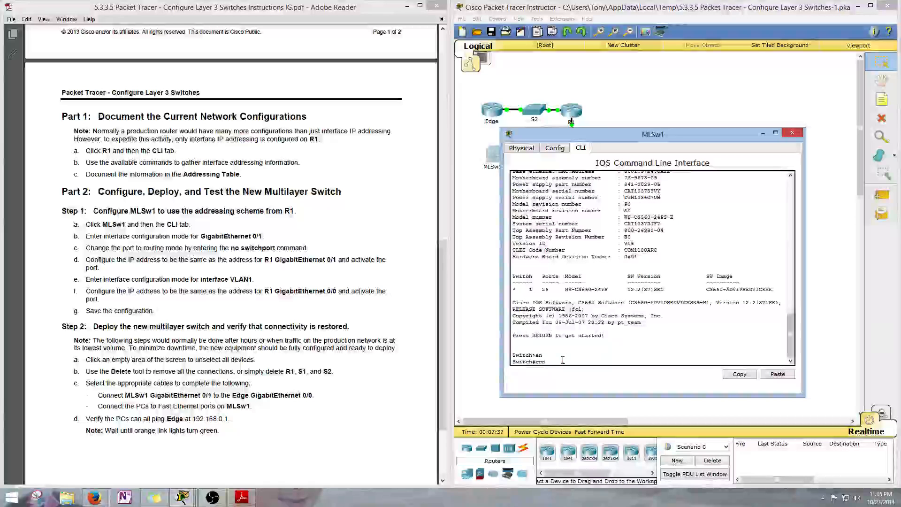
key(Tab)
text(f)
key(Tab)
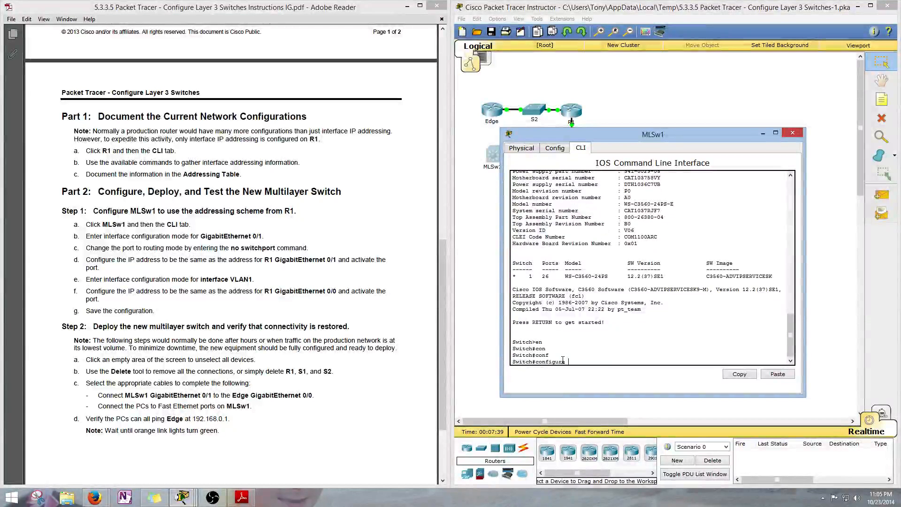
text(ter)
key(Tab)
key(Return)
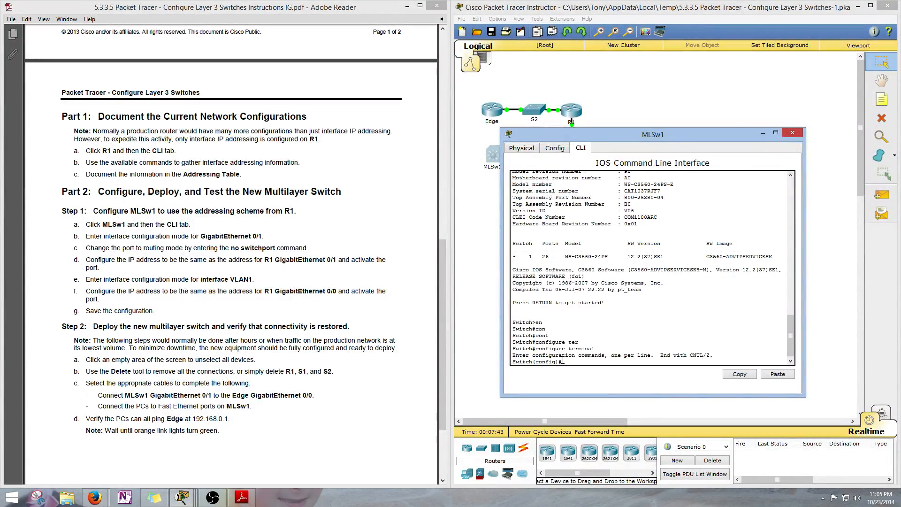
Enter interface configuration mode for GigabitEthernet 0/1 on MLSw1.
text(inter)
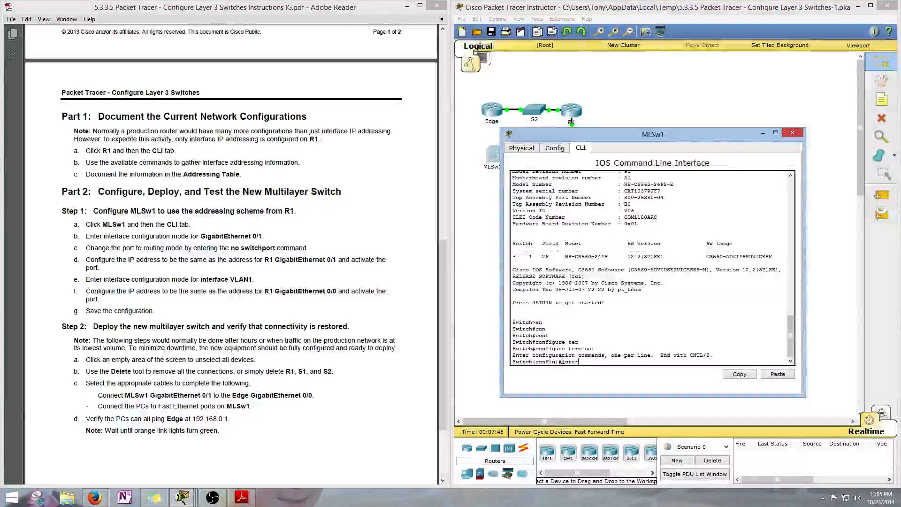
key(Tab)
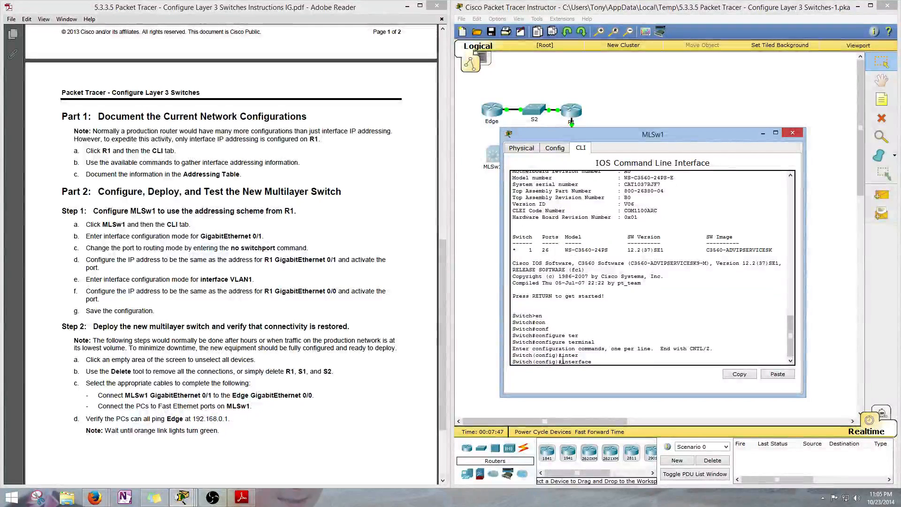
text(g)
text(i)
key(Tab)
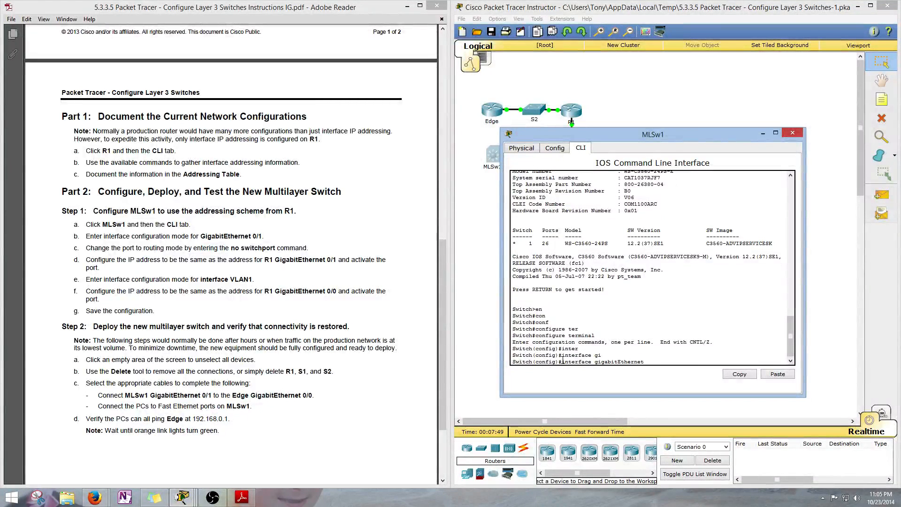
text(0/1)
key(Return)
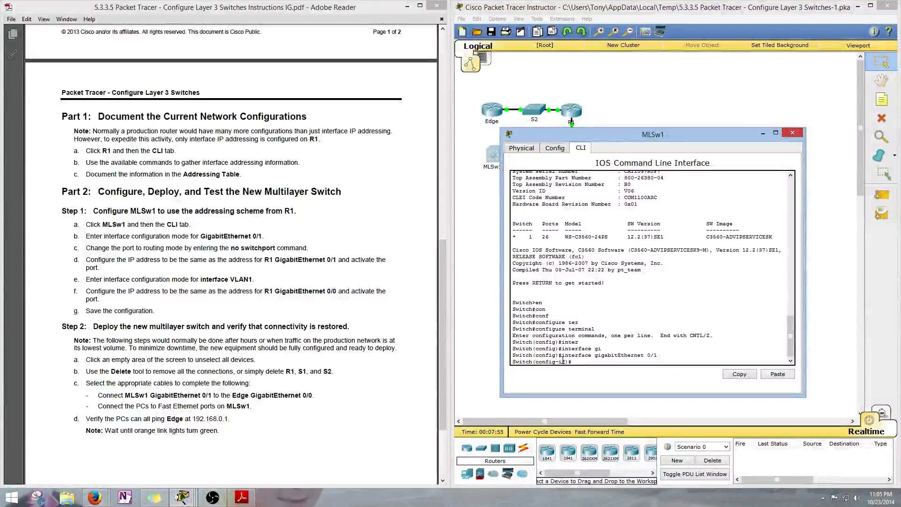
Change MLSw1's GigabitEthernet 0/1 to routing mode with the no switchport command.
text(no)
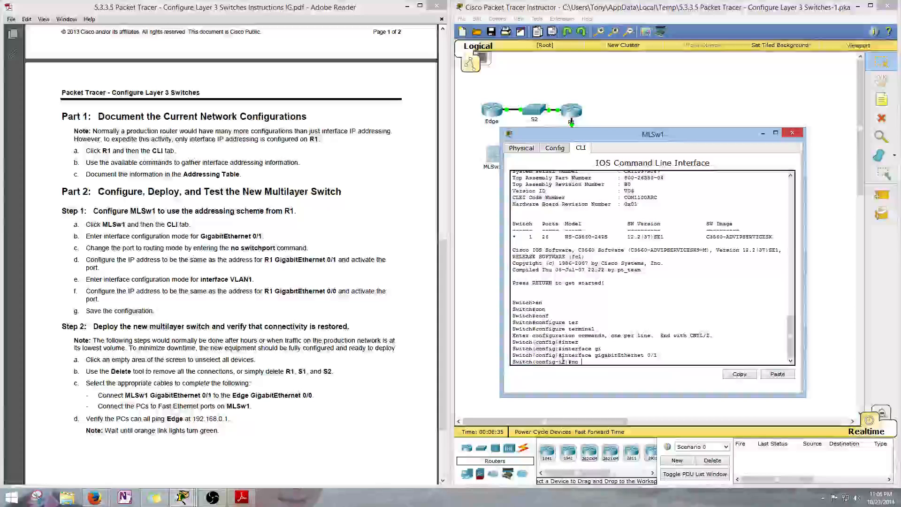
text(sw)
key(Tab)
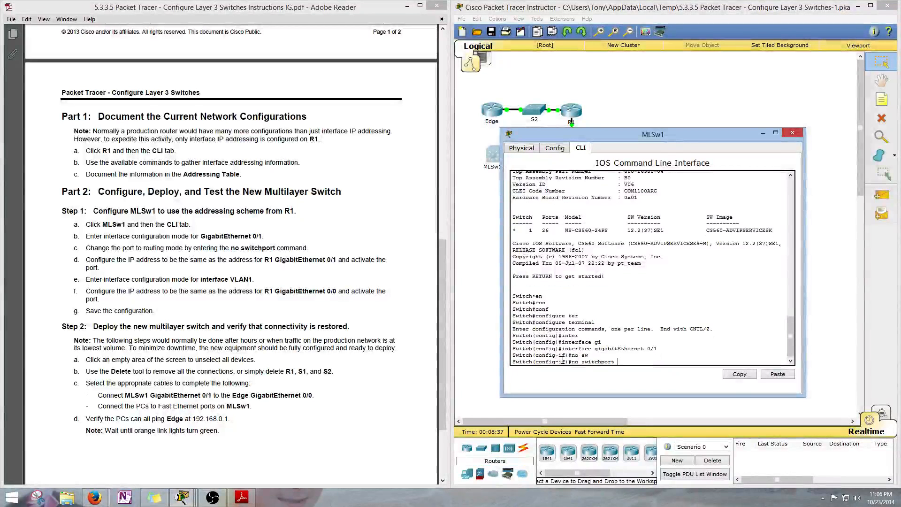
key(Return)
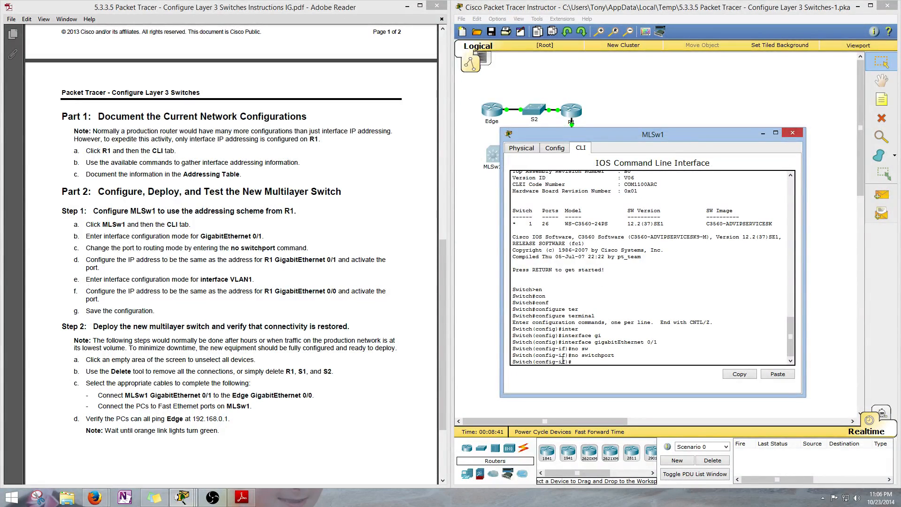
Try to open MLSw1's graphical configuration page, dismiss the notice, and reopen the switch's command line.
drag(623, 138, 719, 148)
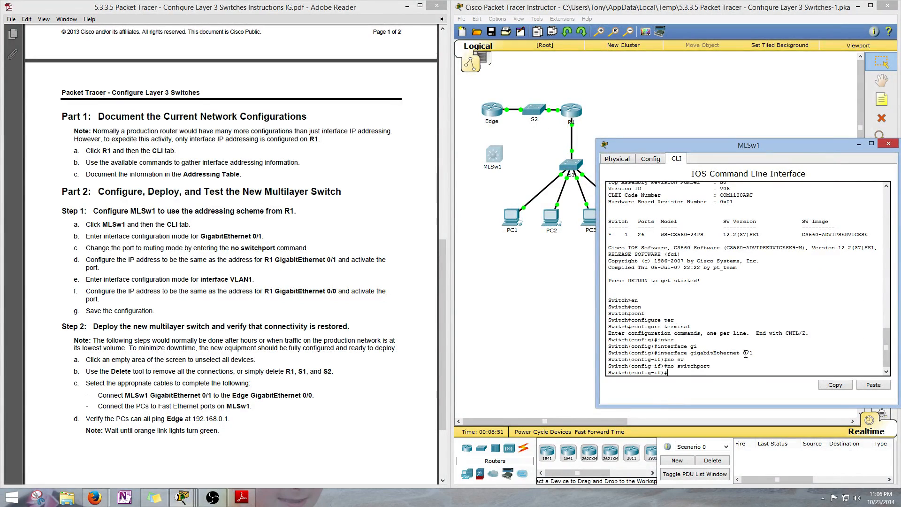
click(649, 160)
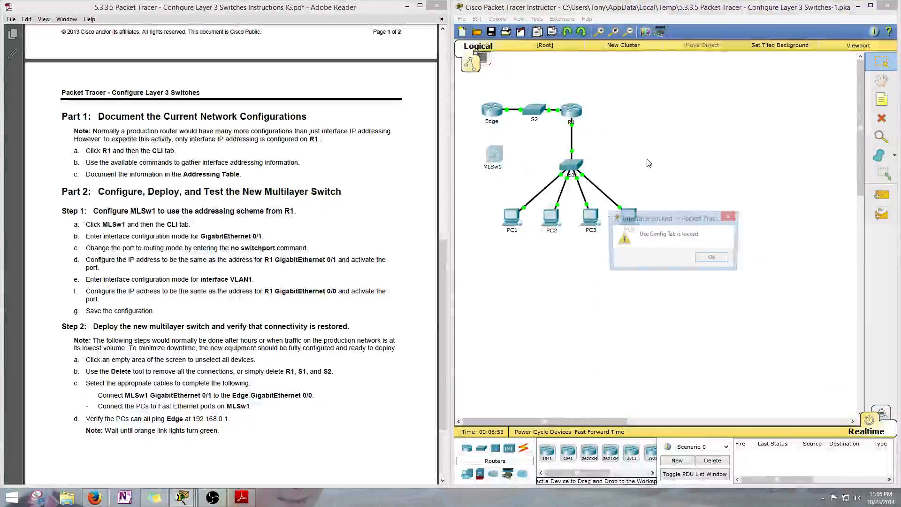
click(708, 260)
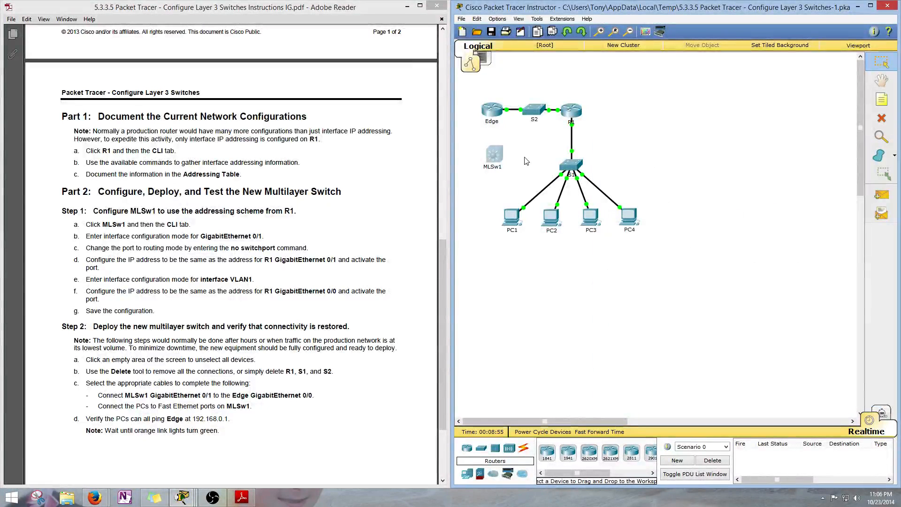
click(486, 157)
drag(761, 149, 666, 150)
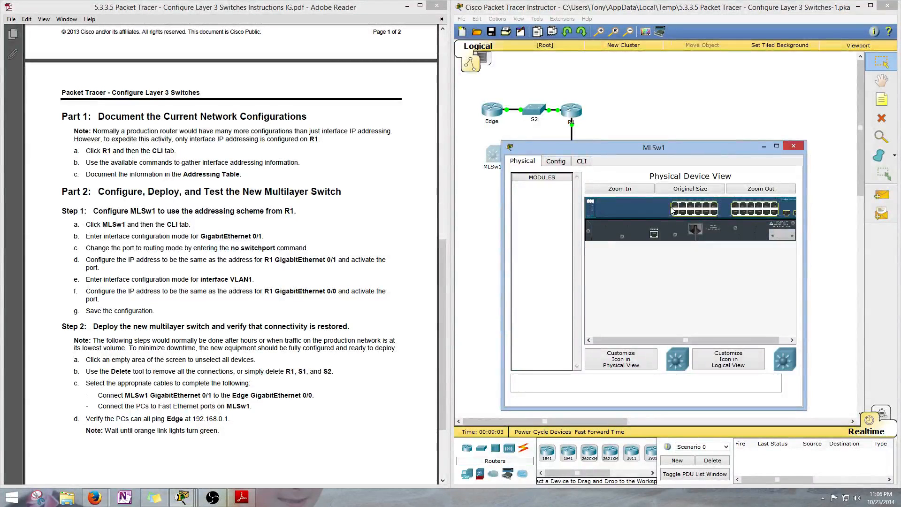
click(582, 162)
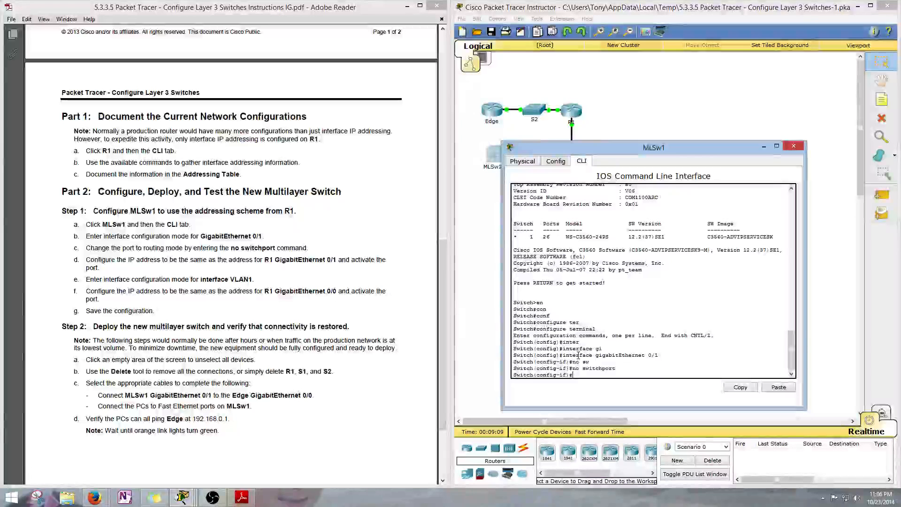
Assign IP address 192.168.0.2 with subnet mask 255.255.255.0 to MLSw1's GigabitEthernet 0/1, consulting the Addressing Table.
text(ip a)
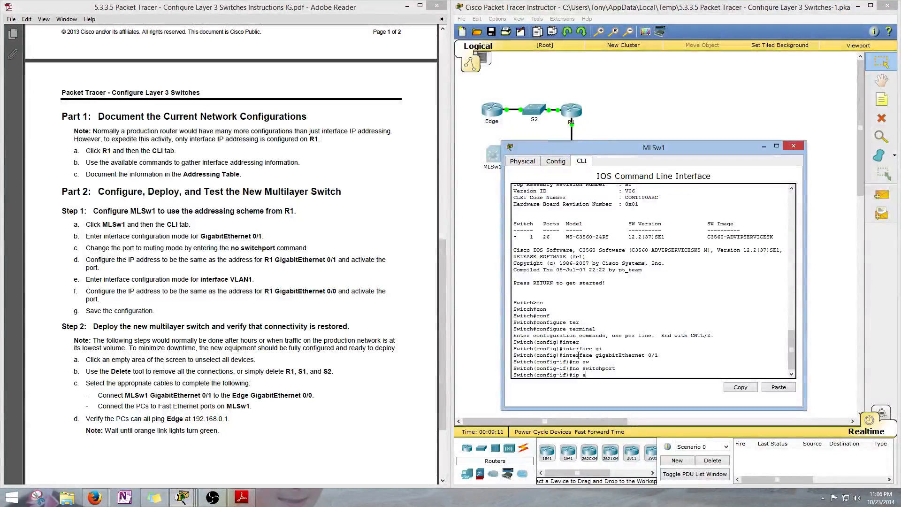
text(d)
key(Tab)
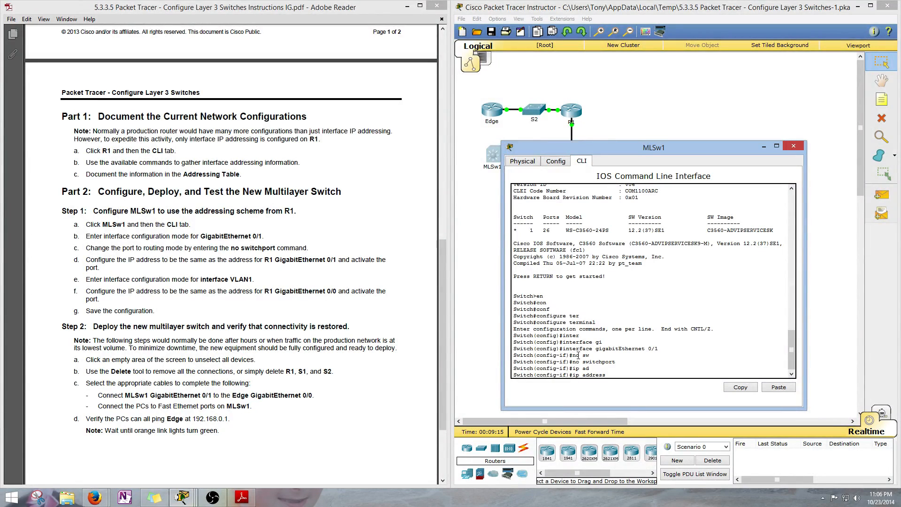
text(19)
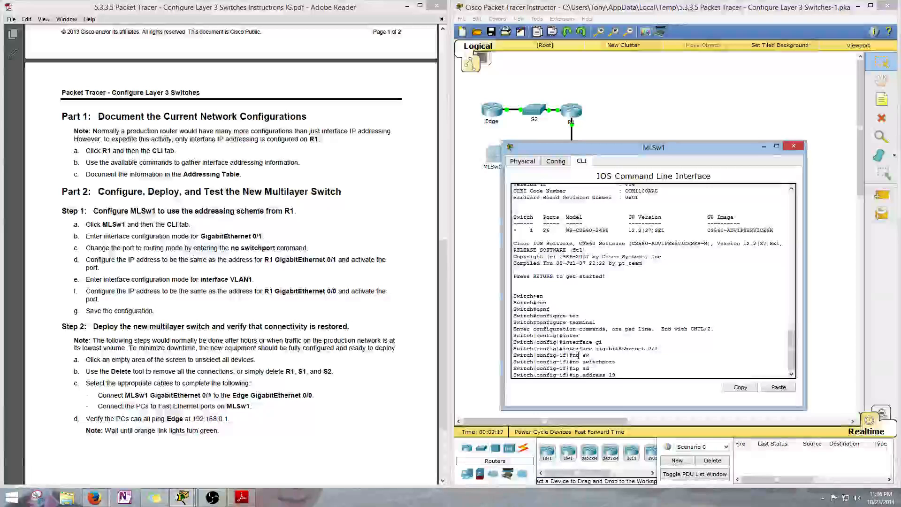
click(445, 262)
scroll(442, 246, up, 6)
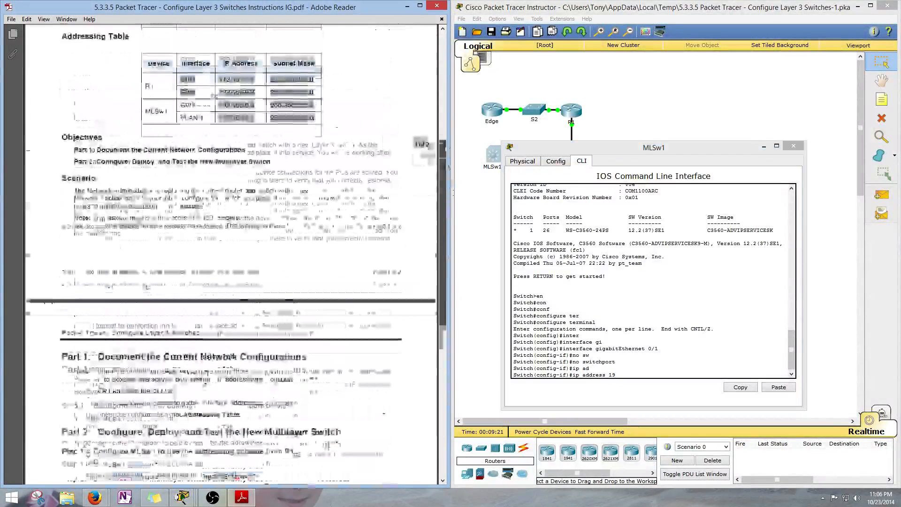
click(641, 377)
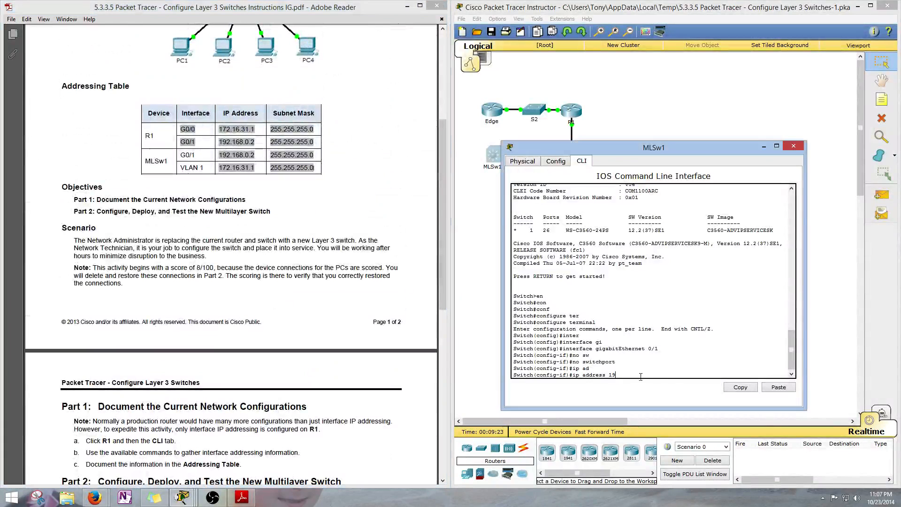
text(192.168.)
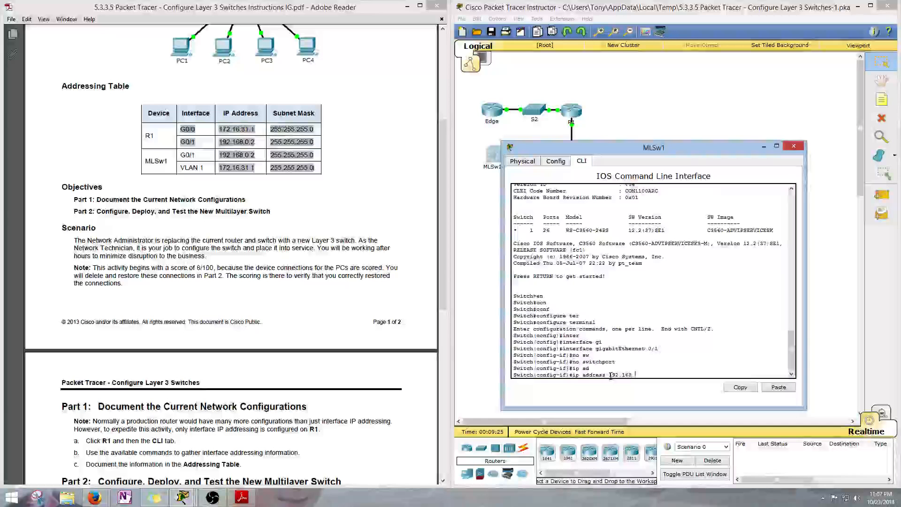
text(0.2 255.255.)
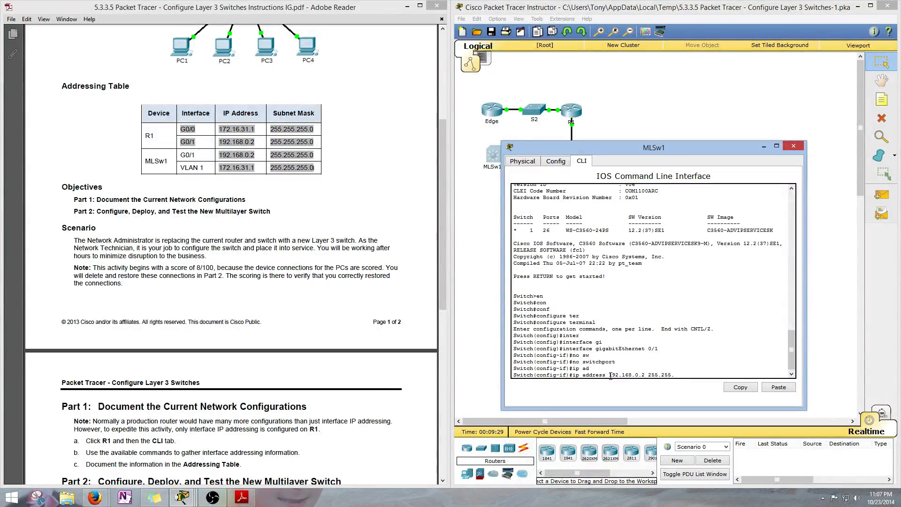
text(255.0)
key(Return)
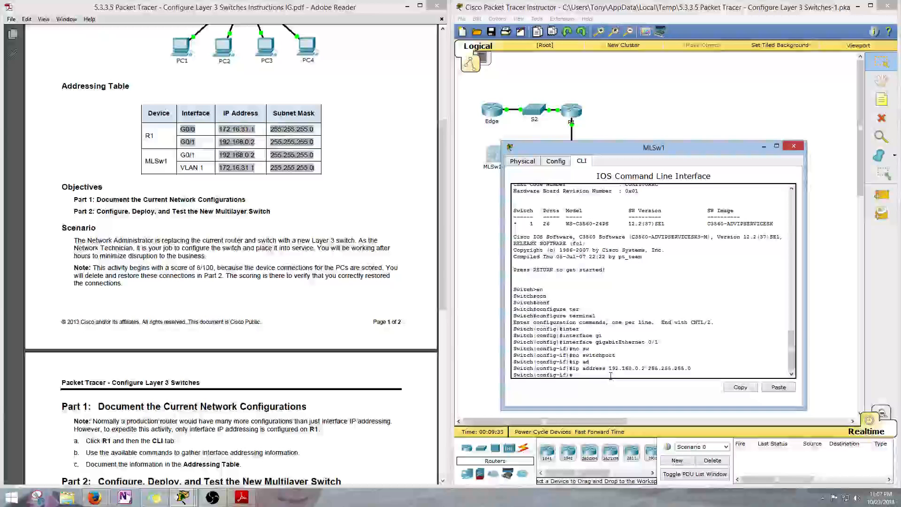
Activate MLSw1's GigabitEthernet 0/1 with the no shutdown command and exit its interface configuration mode.
text(NO SHU)
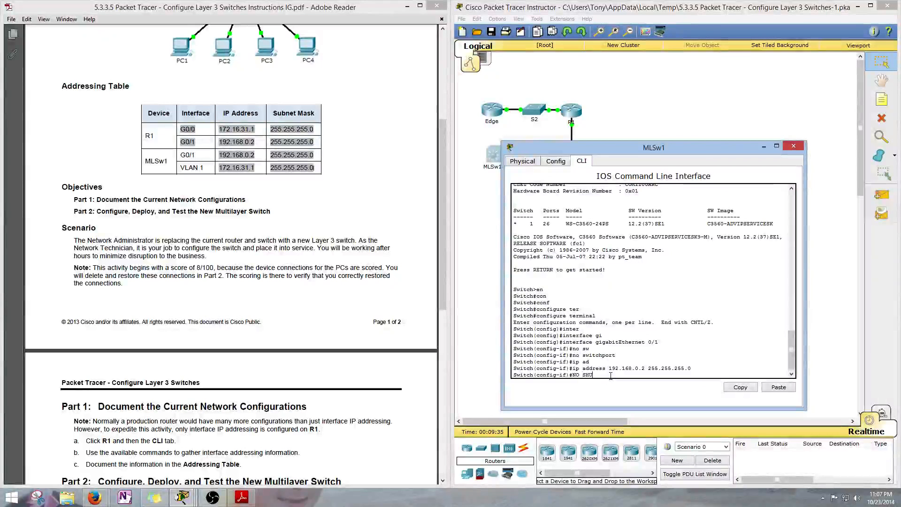
key(Tab)
key(Return)
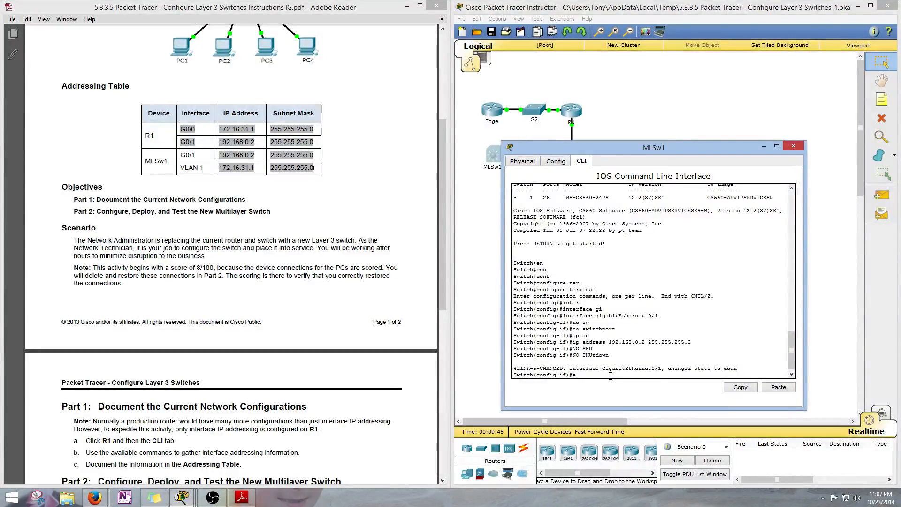
text(xit)
key(Return)
Enter interface configuration mode for VLAN 1 on MLSw1.
text(int)
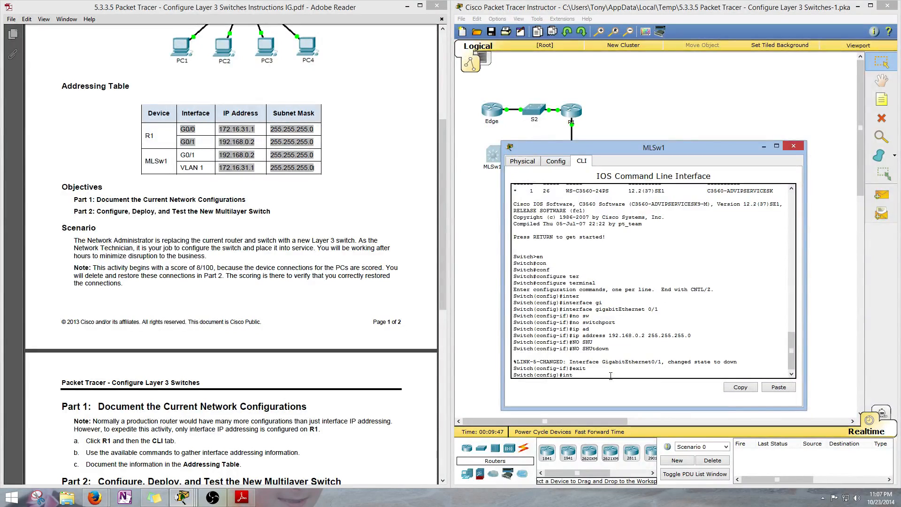
text(er)
key(Tab)
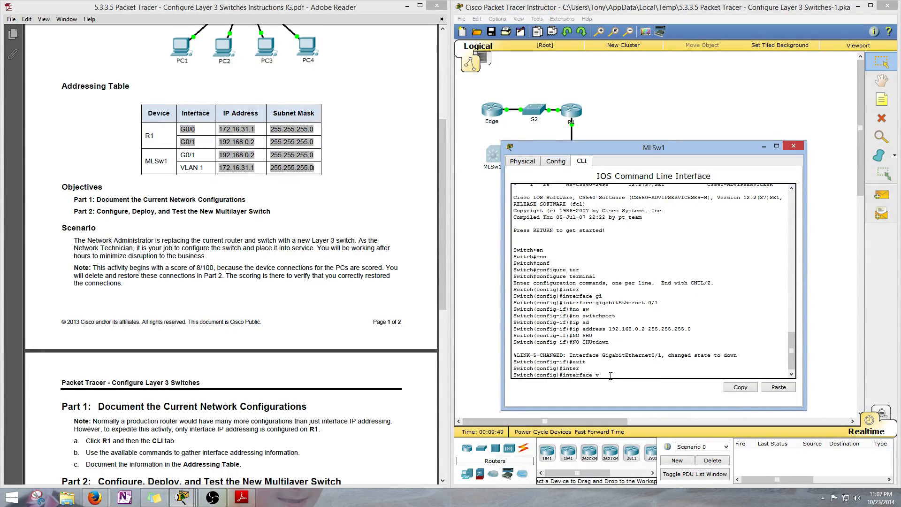
text(vlan1)
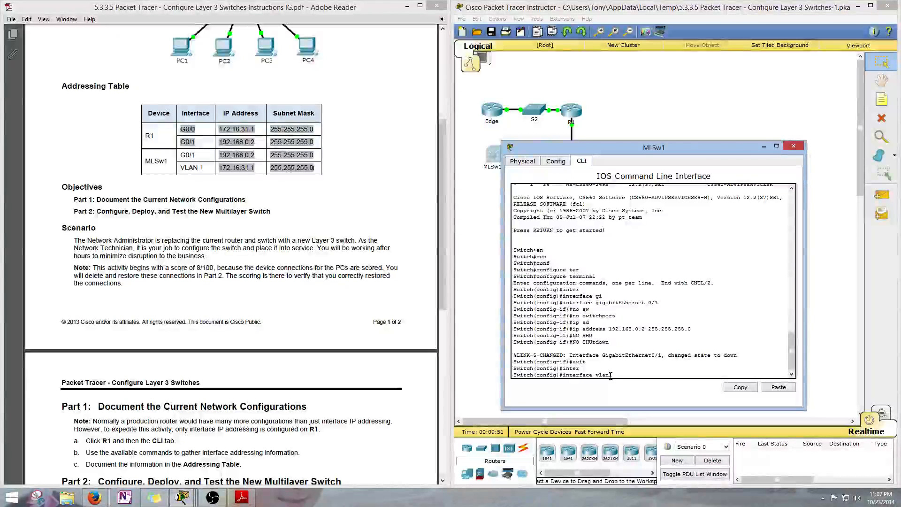
key(Return)
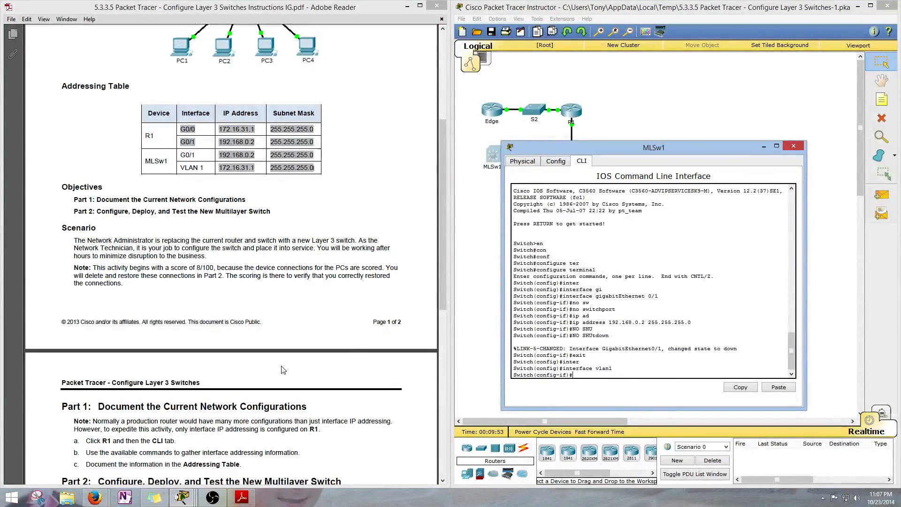
Consult the remaining Part 2 instructions for deploying the multilayer switch and close MLSw1's device window.
scroll(235, 329, down, 5)
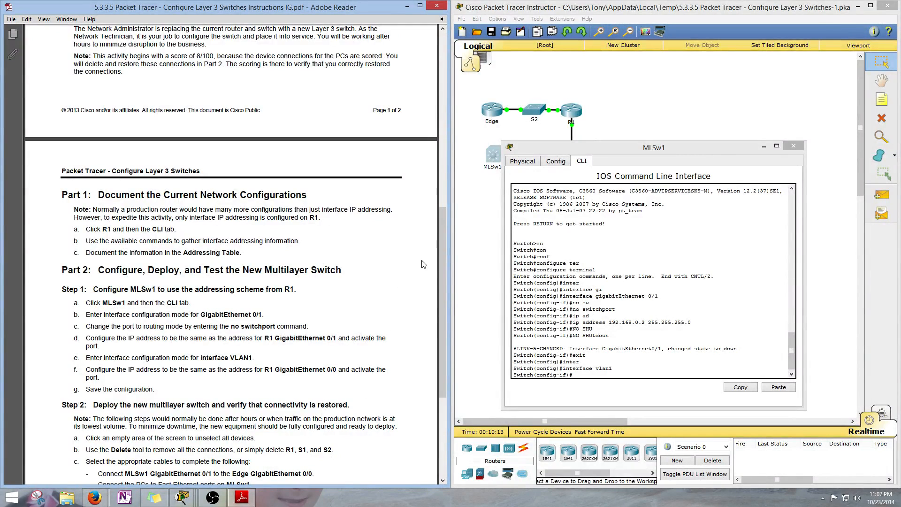
click(444, 179)
drag(443, 224, 425, 472)
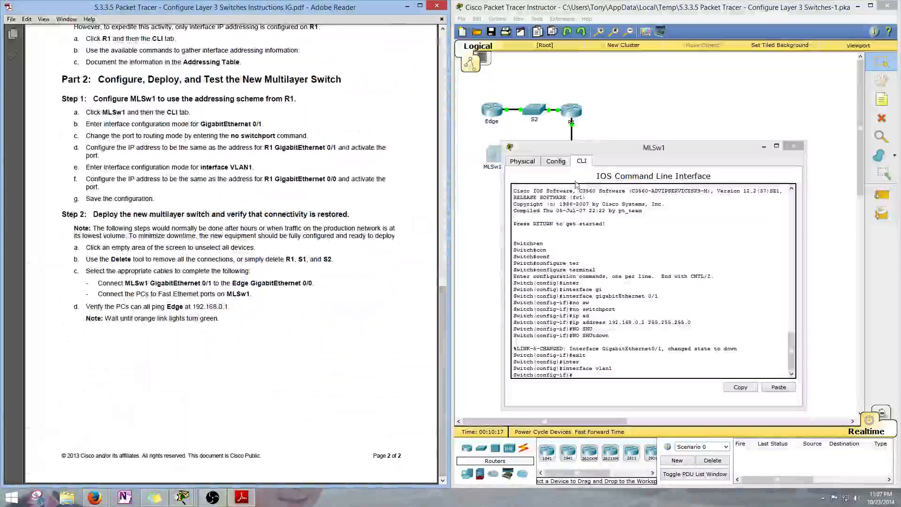
drag(620, 151, 722, 176)
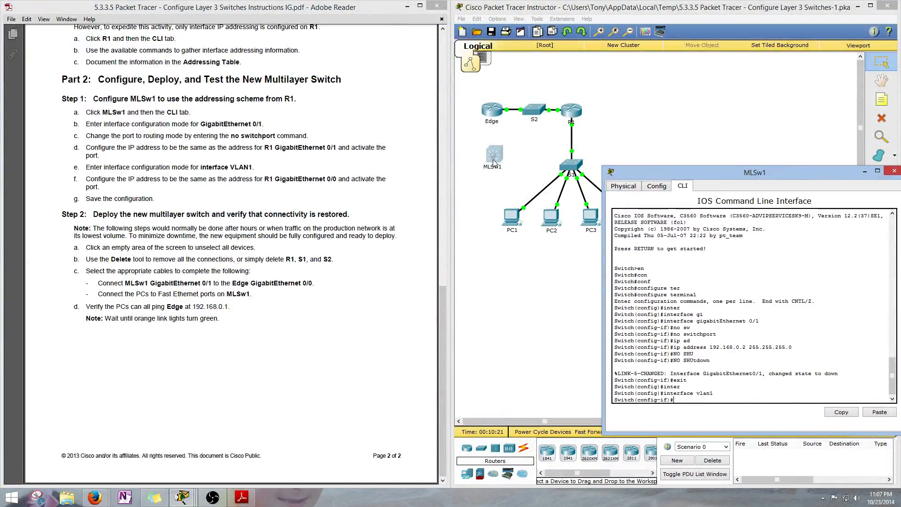
drag(767, 175, 674, 108)
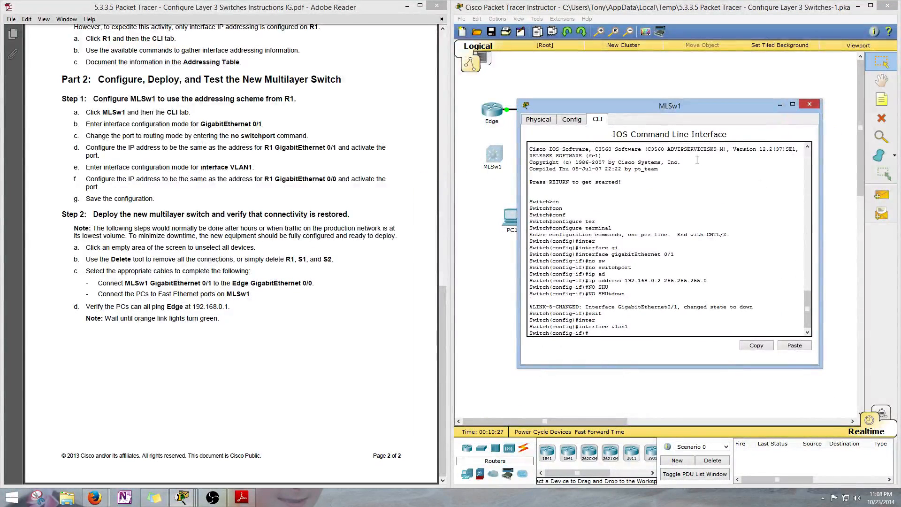
click(810, 105)
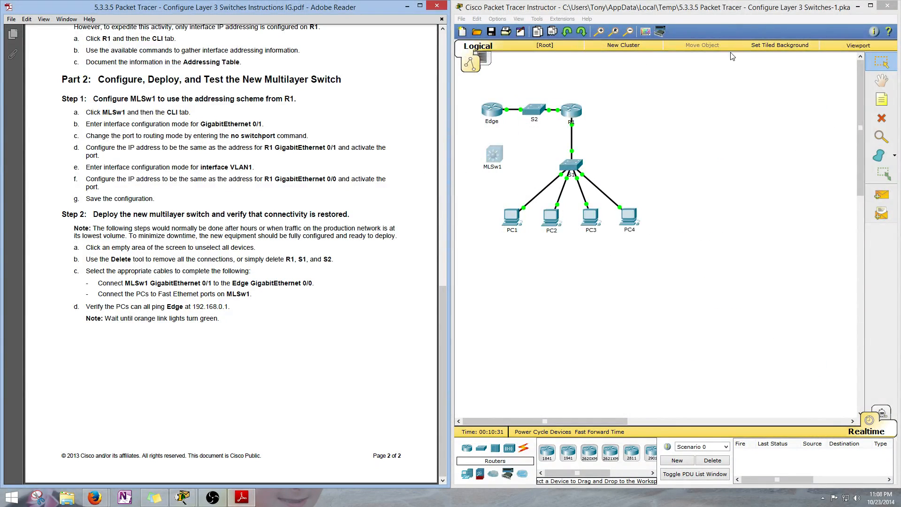